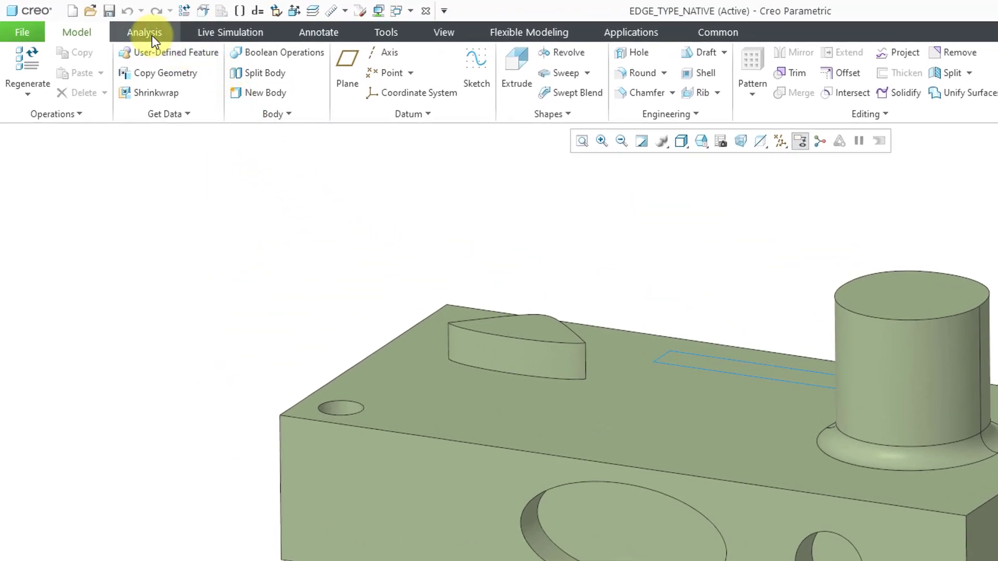
# Run an Edge Type check on the block's left, bottom front and top front edges, which report LINE
pyautogui.click(152, 35)
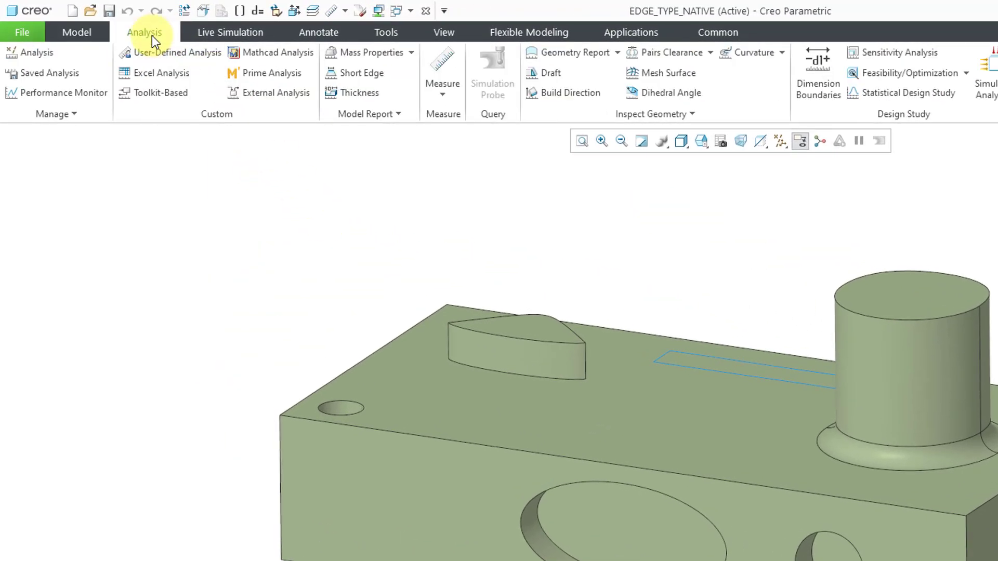
pyautogui.click(617, 53)
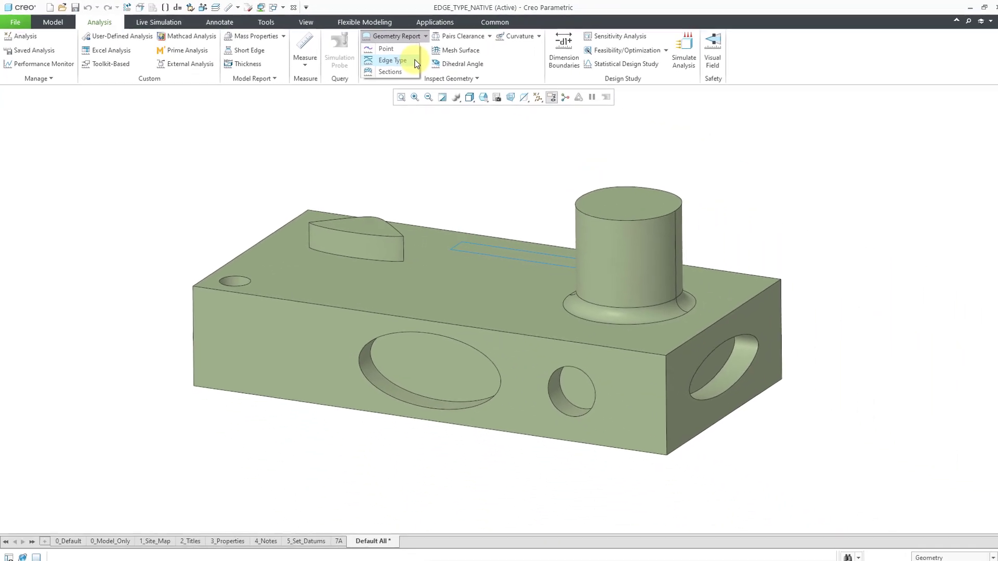
pyautogui.click(571, 87)
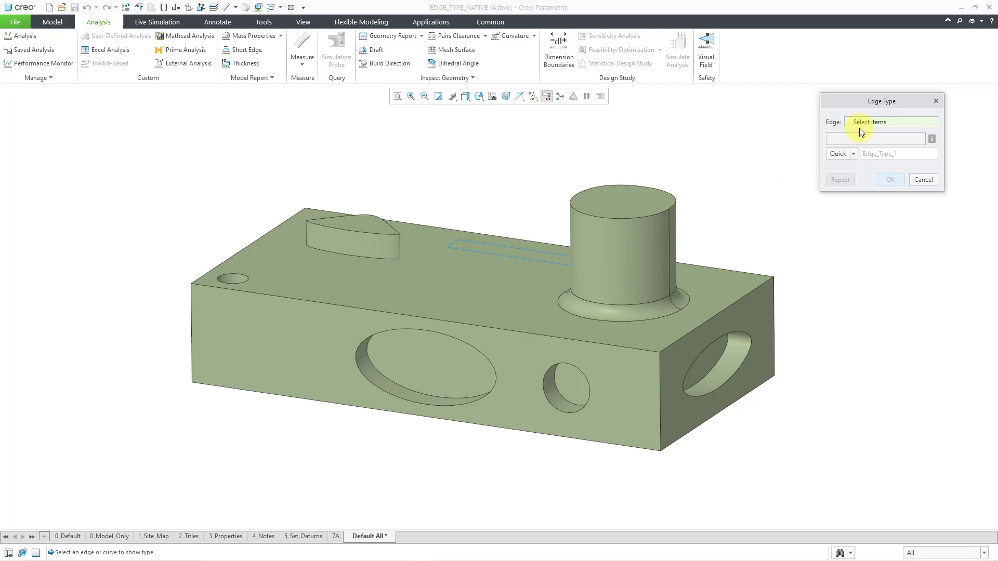
pyautogui.click(190, 335)
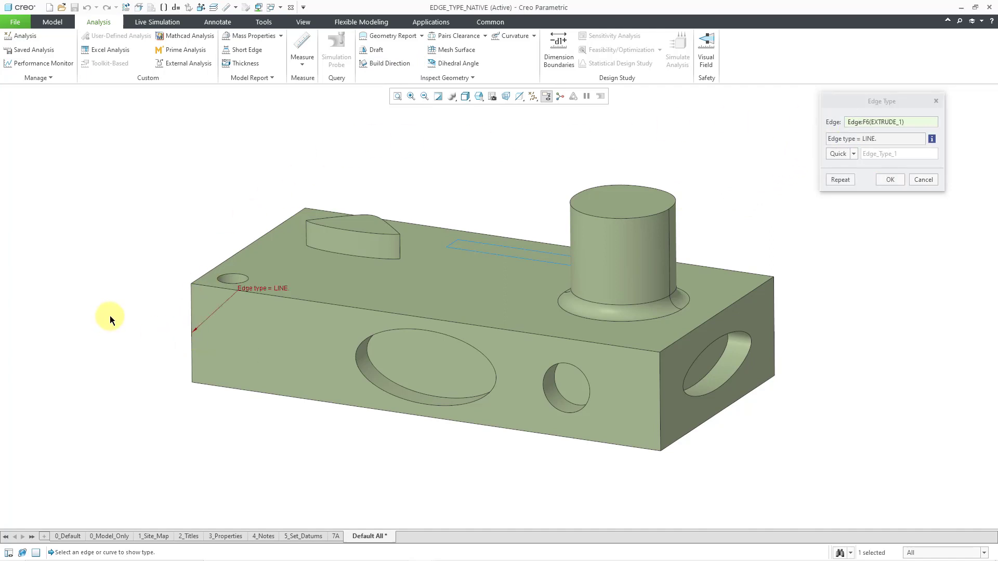
pyautogui.click(284, 399)
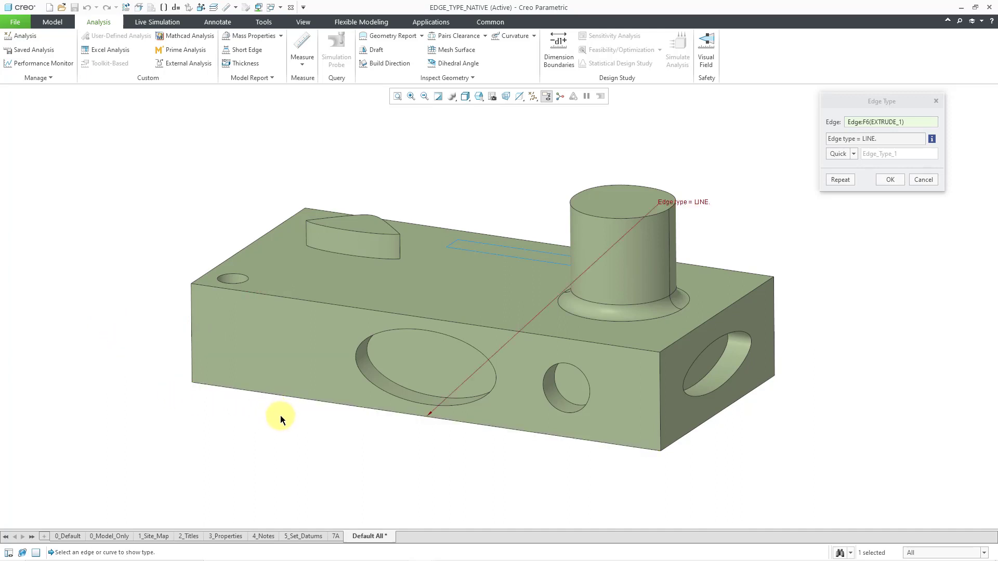
pyautogui.click(319, 304)
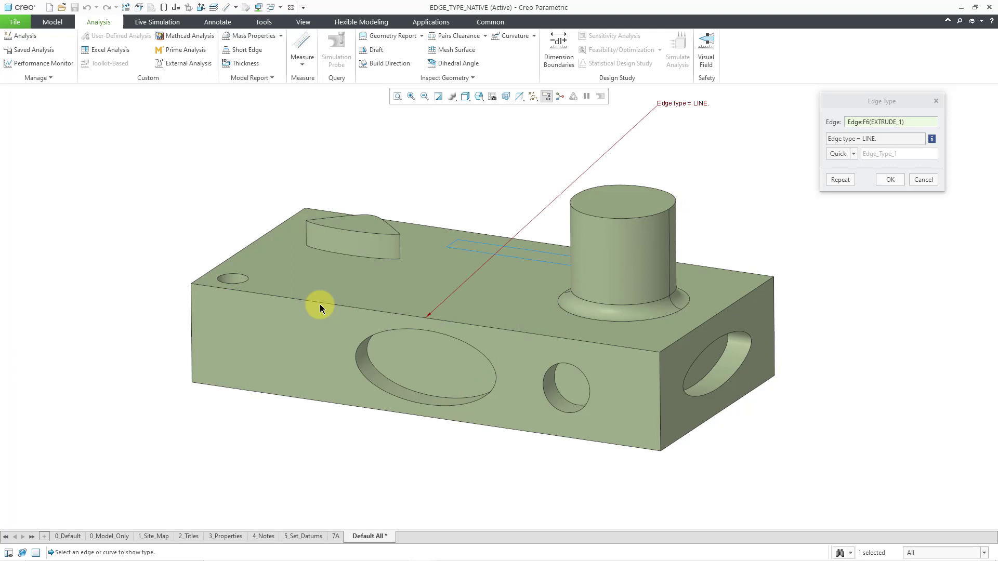
pyautogui.moveTo(466, 394)
pyautogui.mouseDown(button='middle')
pyautogui.moveTo(490, 408)
pyautogui.moveTo(482, 401)
pyautogui.moveTo(472, 423)
pyautogui.moveTo(550, 204)
pyautogui.mouseUp(button='middle')
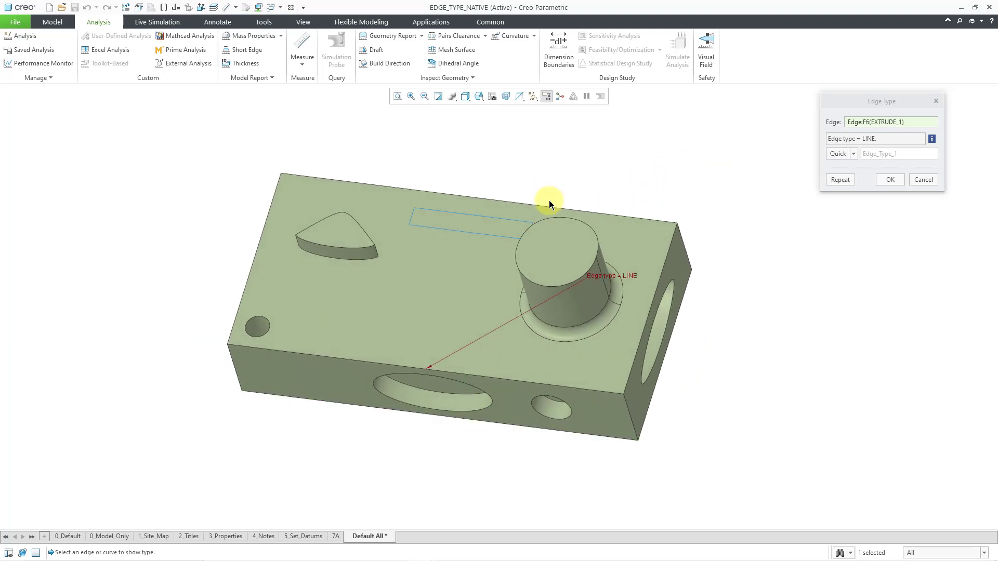
# Check the top back edge and the wedge's lower and curved edges, which report SPLINE
pyautogui.click(548, 207)
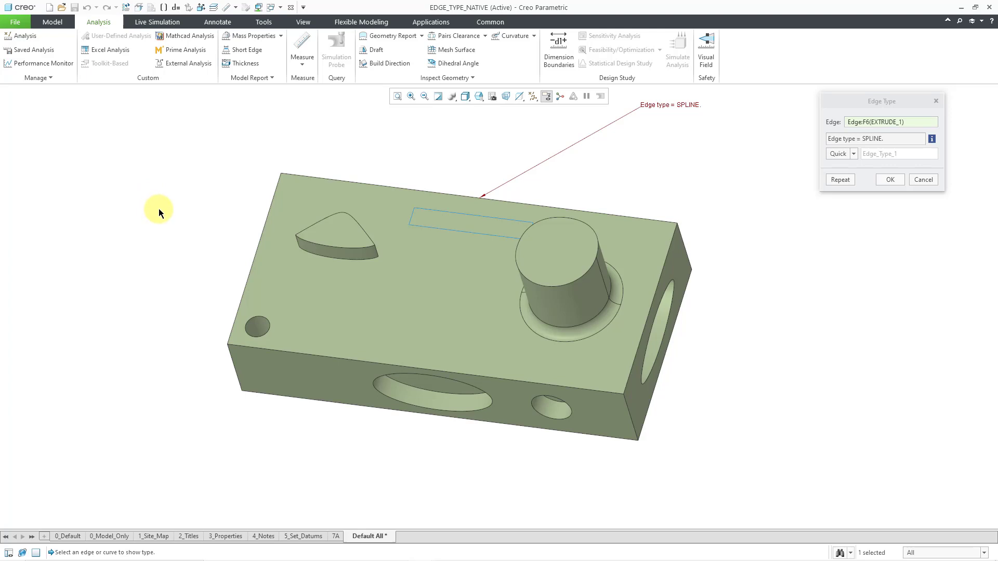
pyautogui.click(325, 259)
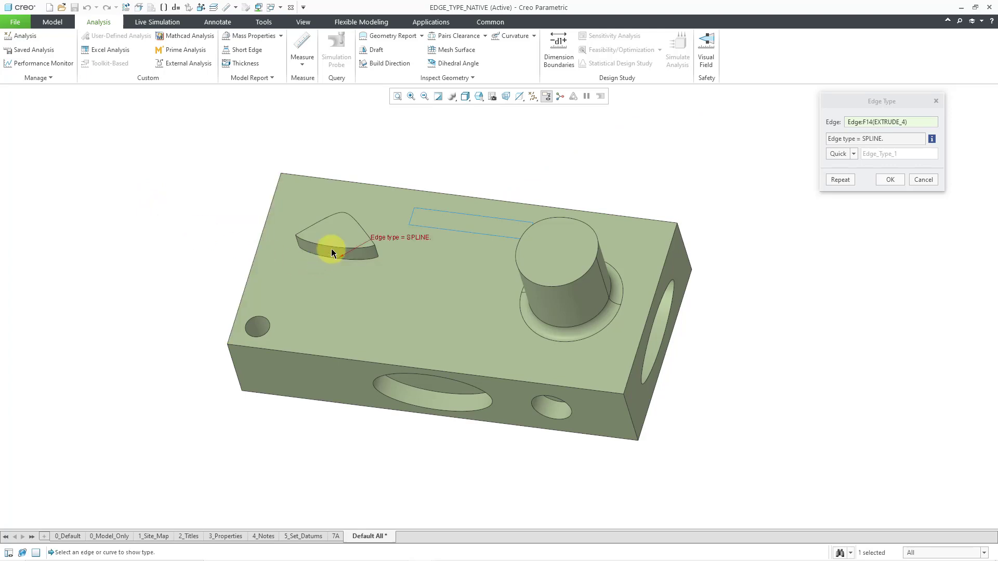
pyautogui.click(353, 222)
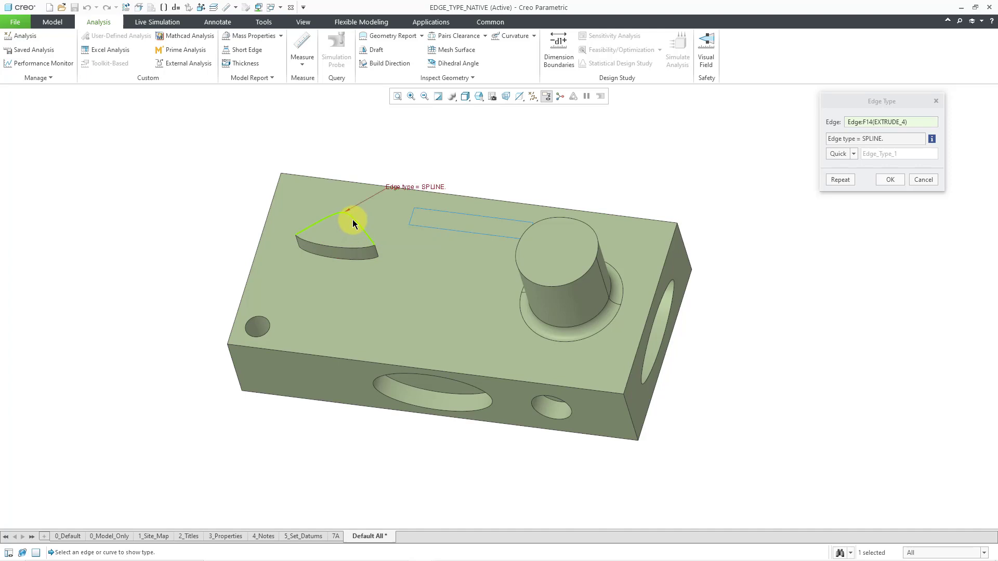
pyautogui.moveTo(416, 465)
pyautogui.mouseDown(button='middle')
pyautogui.moveTo(436, 437)
pyautogui.moveTo(417, 414)
pyautogui.moveTo(410, 428)
pyautogui.moveTo(429, 434)
pyautogui.mouseUp(button='middle')
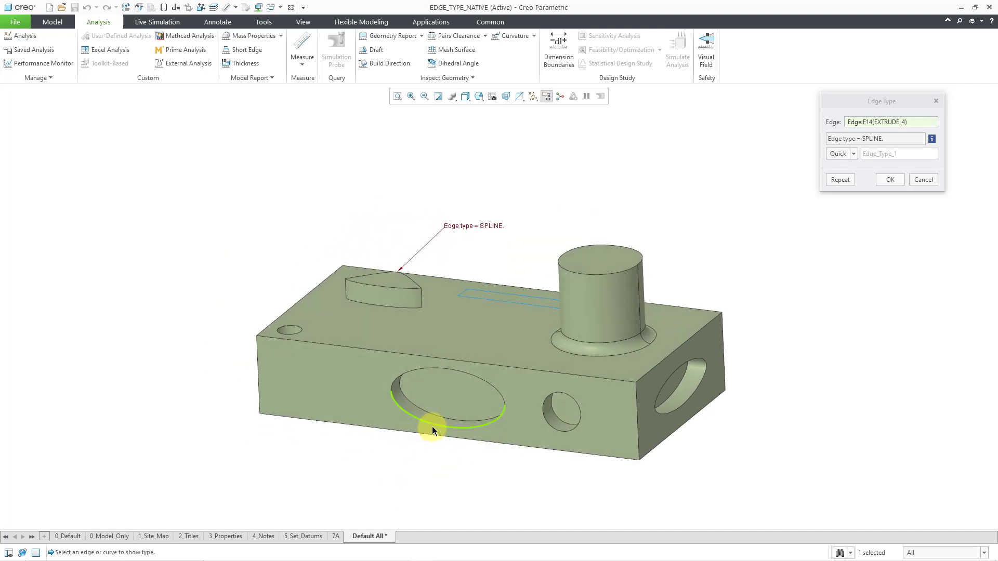
# Check the large oval and small round hole edges (ELLIPSE) and the side hole edge (SPLINE)
pyautogui.click(432, 430)
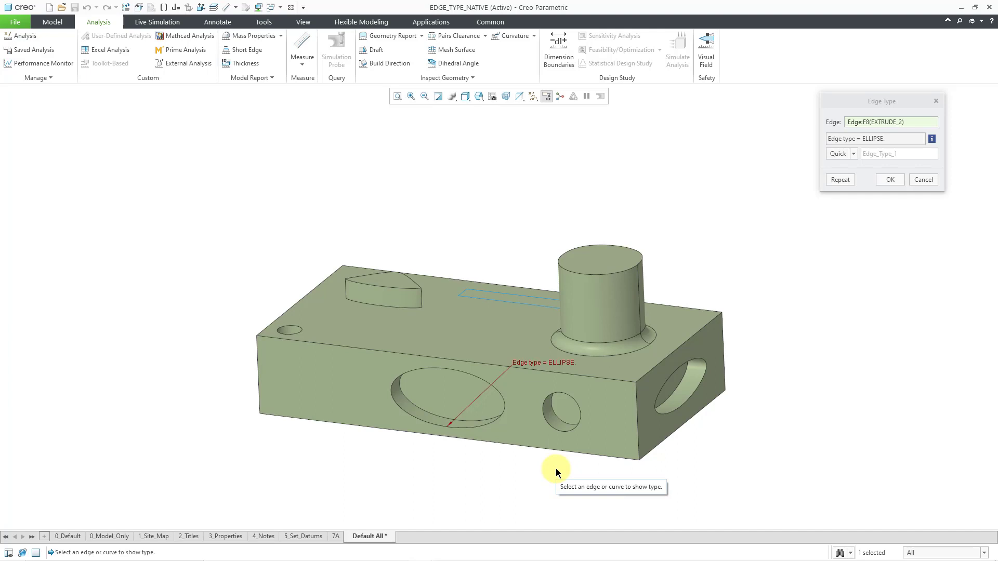
pyautogui.click(563, 432)
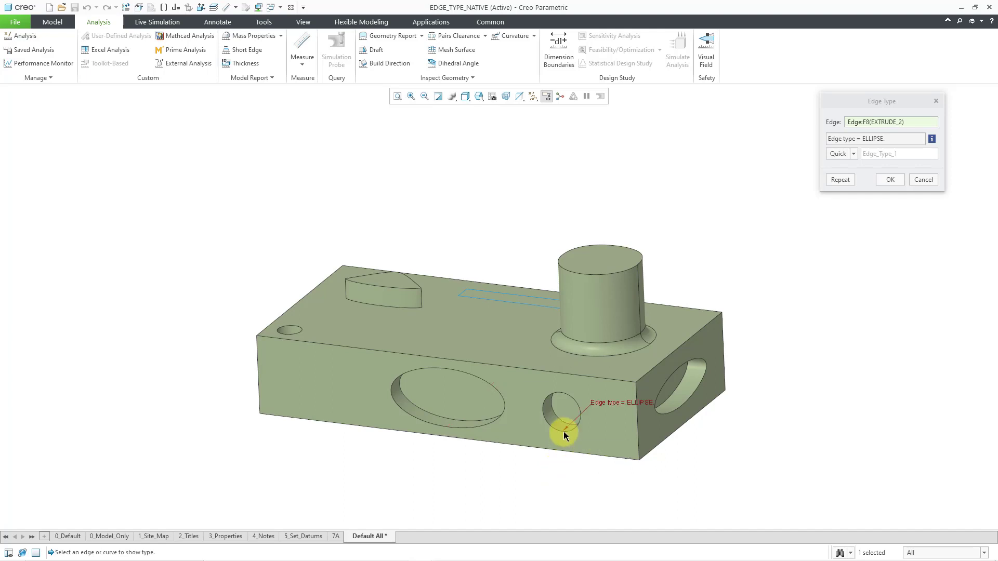
pyautogui.scroll(-3, 631, 425)
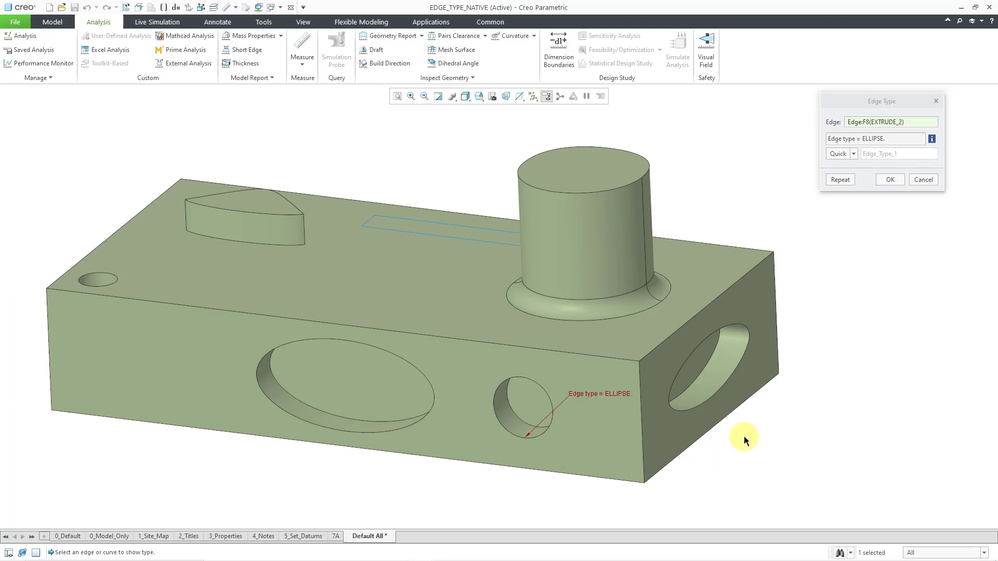
pyautogui.click(713, 394)
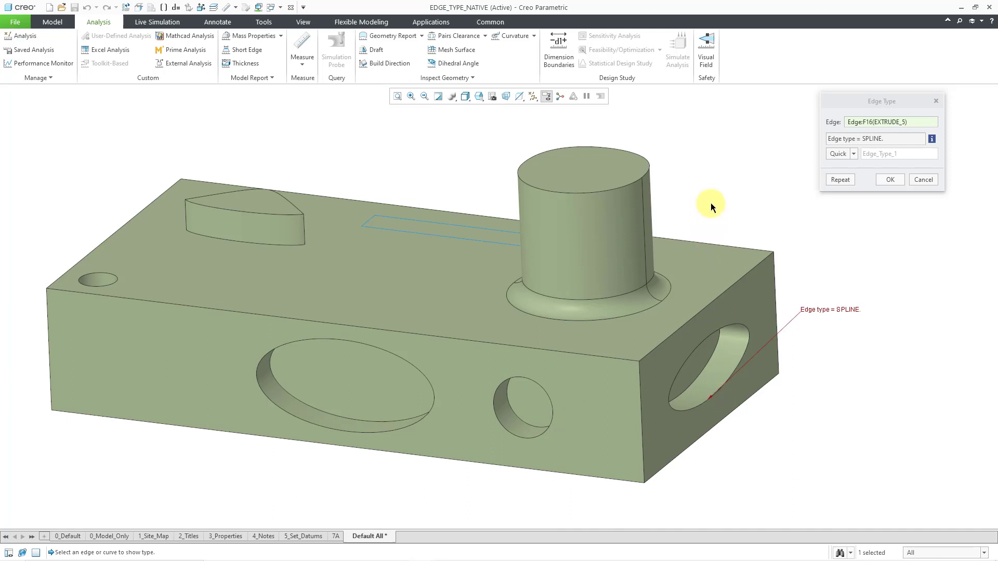
# Close the Edge Type analysis and view the block's top face straight on with View Normal
pyautogui.click(889, 179)
pyautogui.click(468, 270)
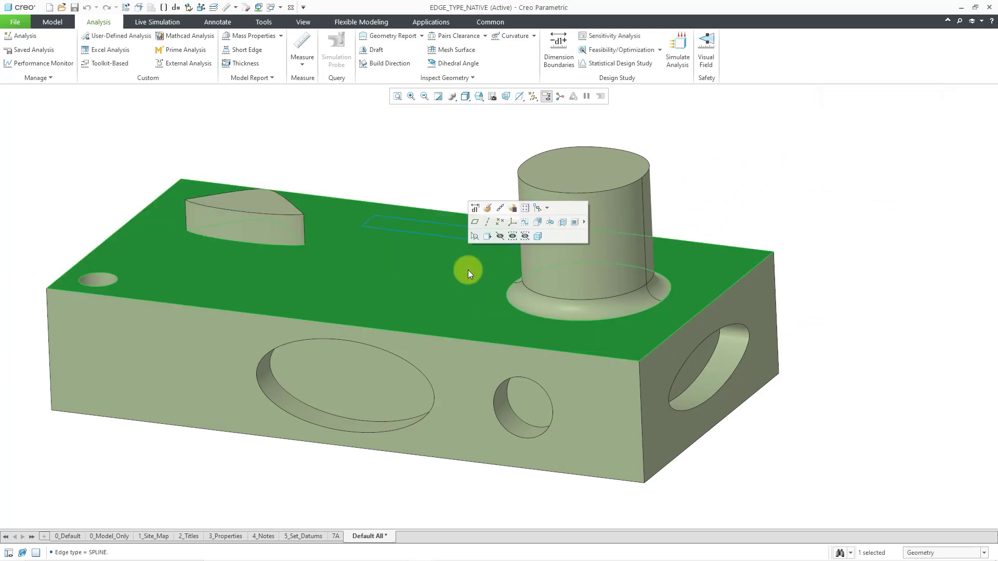
pyautogui.click(485, 238)
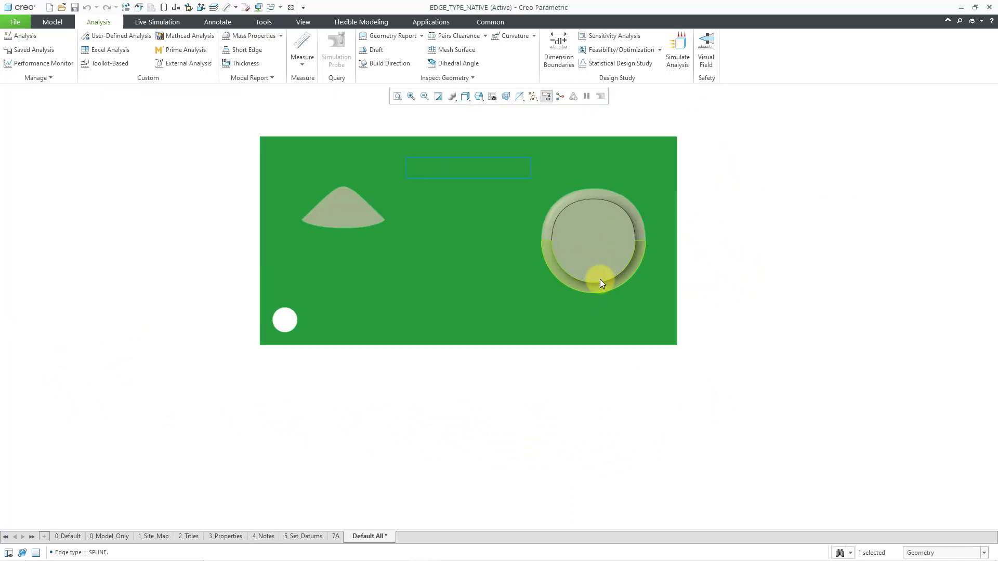
pyautogui.click(762, 278)
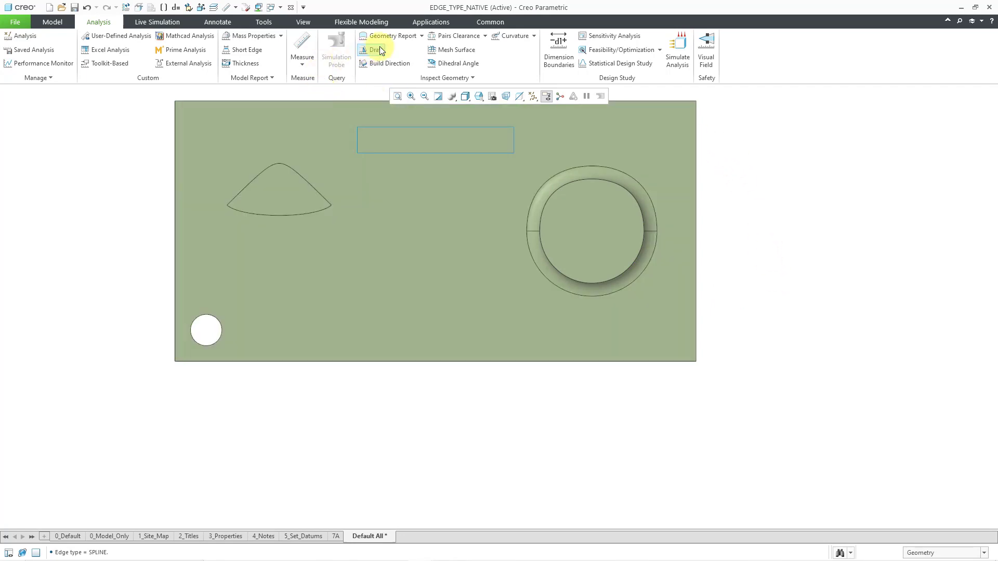
# In a new Quick Edge Type check, test the ring's lower arc (ARC), upper arc (SPLINE) and small hole (ARC)
pyautogui.click(385, 39)
pyautogui.click(389, 64)
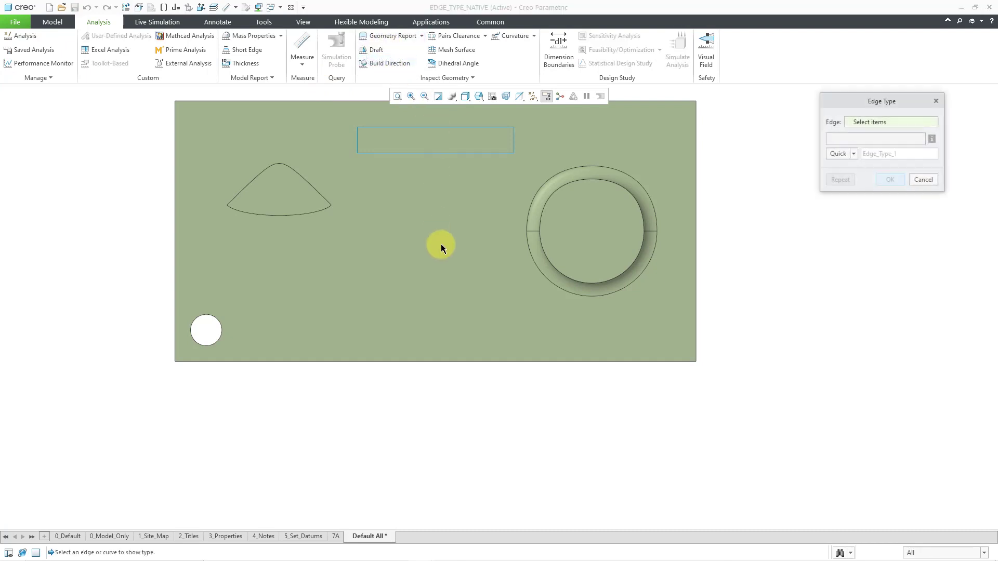
pyautogui.click(587, 281)
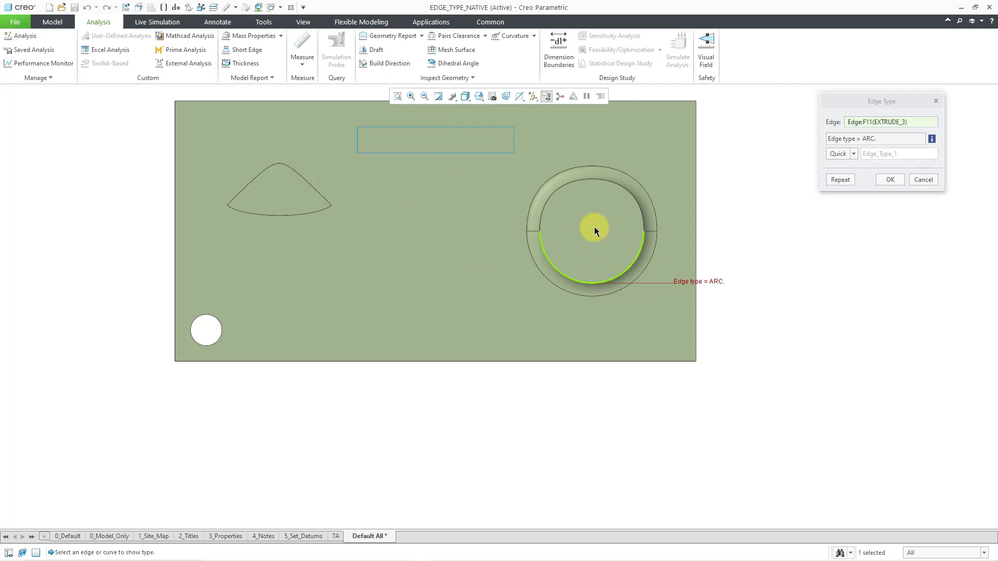
pyautogui.click(595, 181)
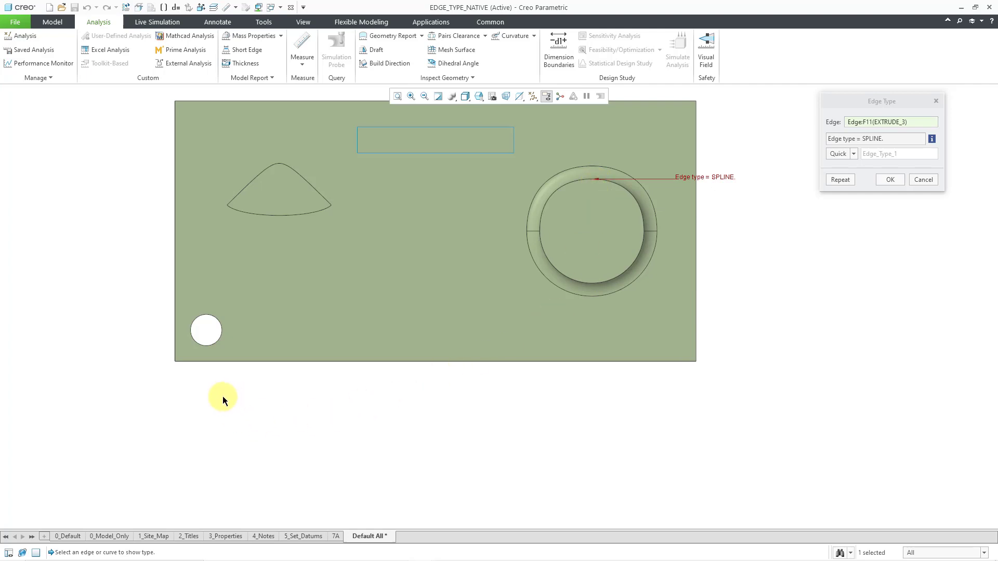
pyautogui.click(211, 347)
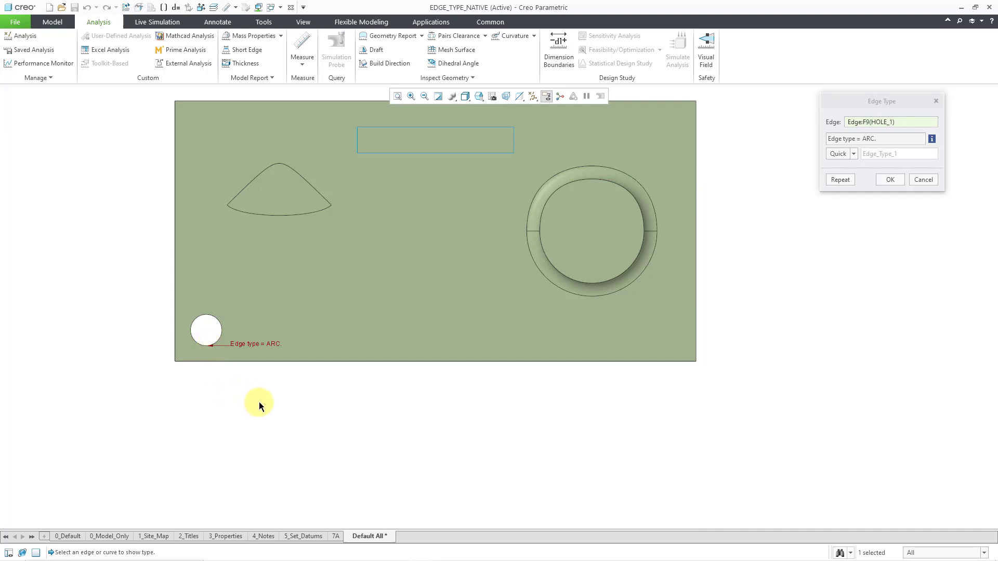
pyautogui.scroll(-1, 146, 260)
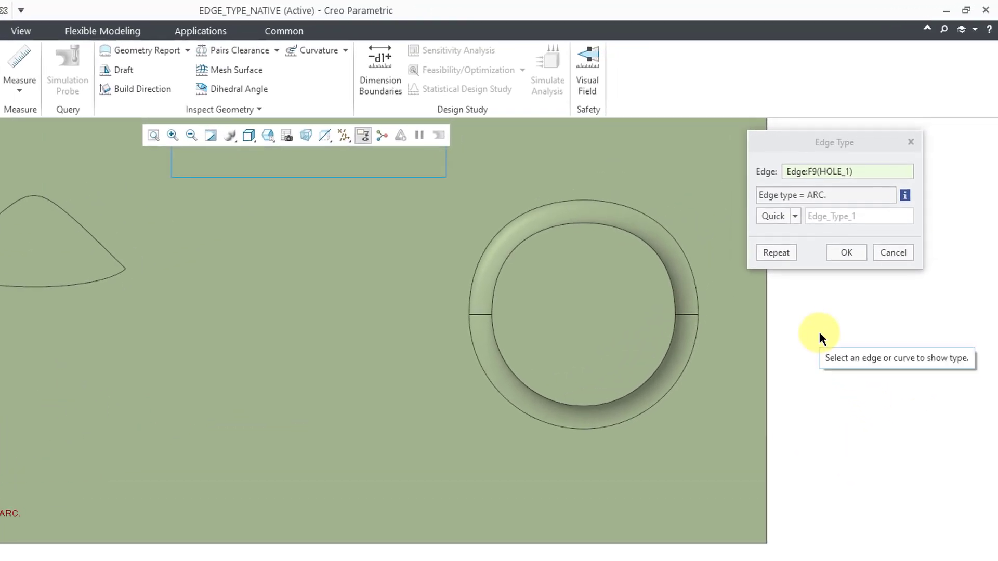
pyautogui.click(796, 216)
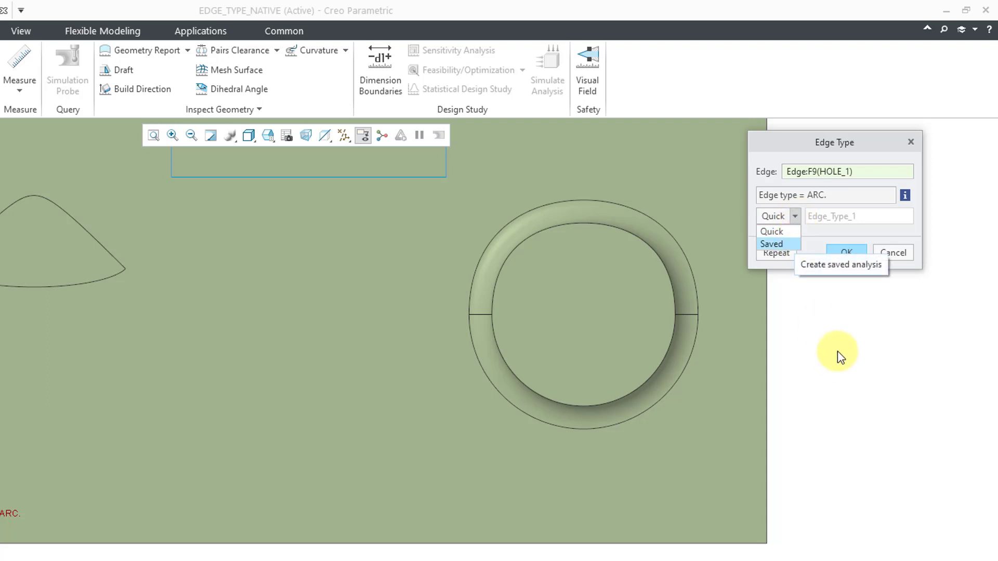
pyautogui.click(852, 350)
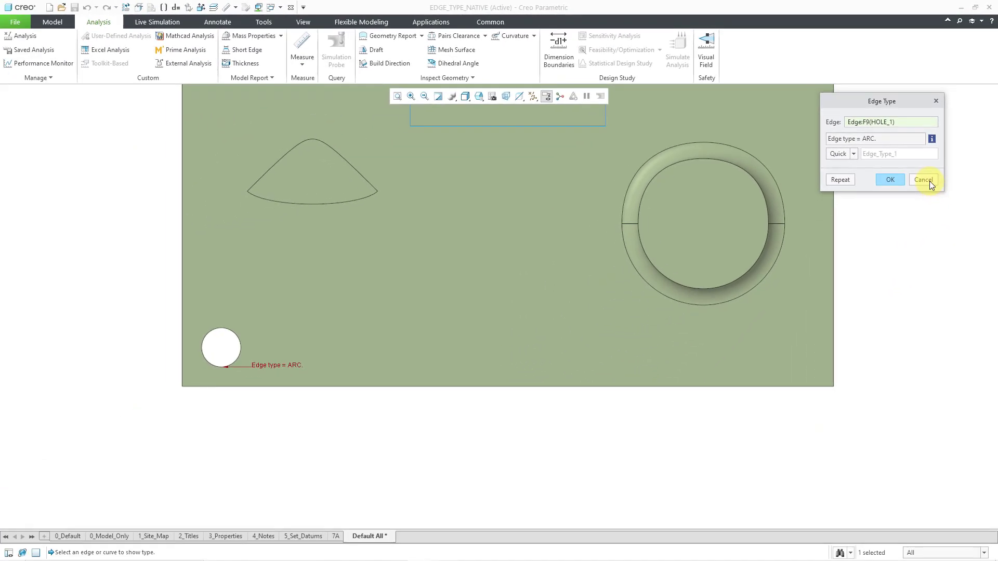
# Cancel the Edge Type result, orbit the block to an isometric view and return to the modelling tools
pyautogui.click(923, 179)
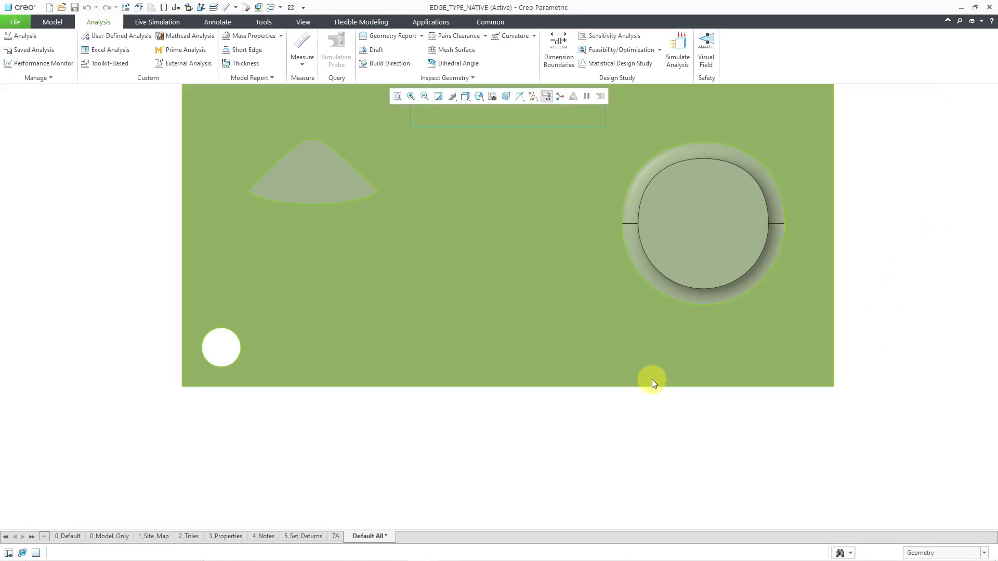
pyautogui.moveTo(584, 439)
pyautogui.mouseDown(button='middle')
pyautogui.moveTo(595, 388)
pyautogui.moveTo(571, 383)
pyautogui.moveTo(566, 335)
pyautogui.moveTo(469, 325)
pyautogui.moveTo(438, 346)
pyautogui.mouseUp(button='middle')
pyautogui.scroll(-2, 459, 250)
pyautogui.scroll(4, 670, 424)
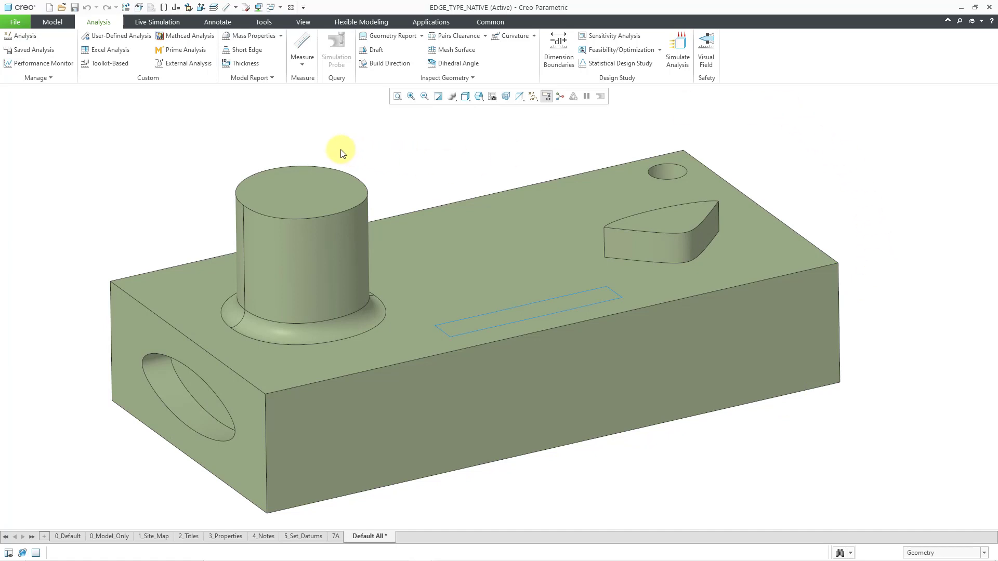
pyautogui.click(53, 22)
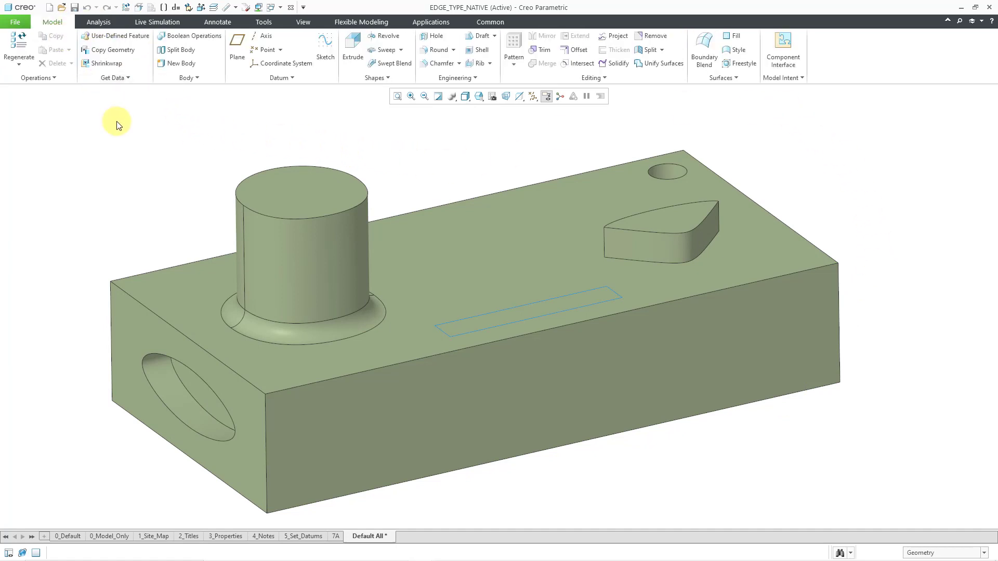
pyautogui.click(266, 37)
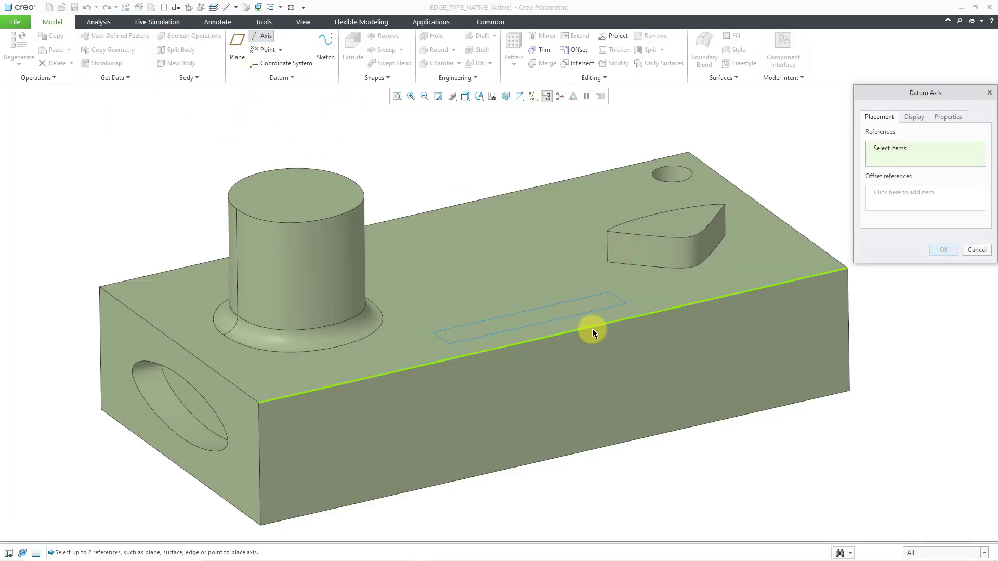
pyautogui.click(592, 328)
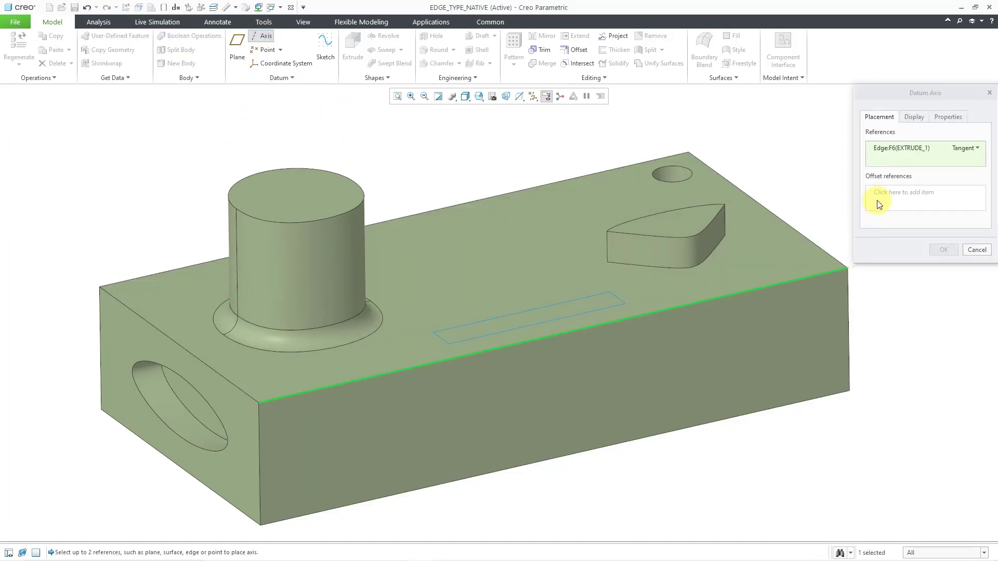
pyautogui.click(967, 149)
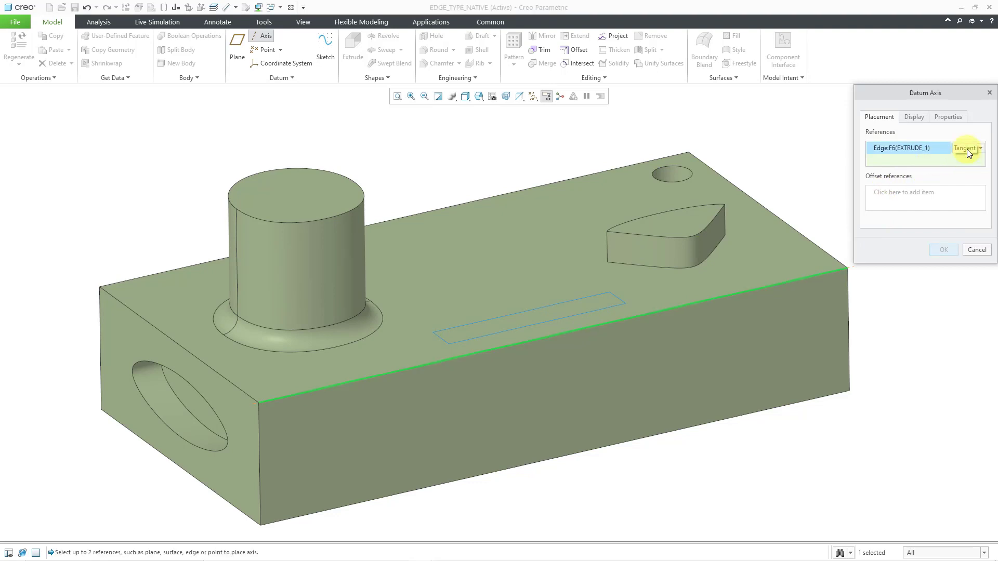
pyautogui.click(977, 250)
pyautogui.click(977, 251)
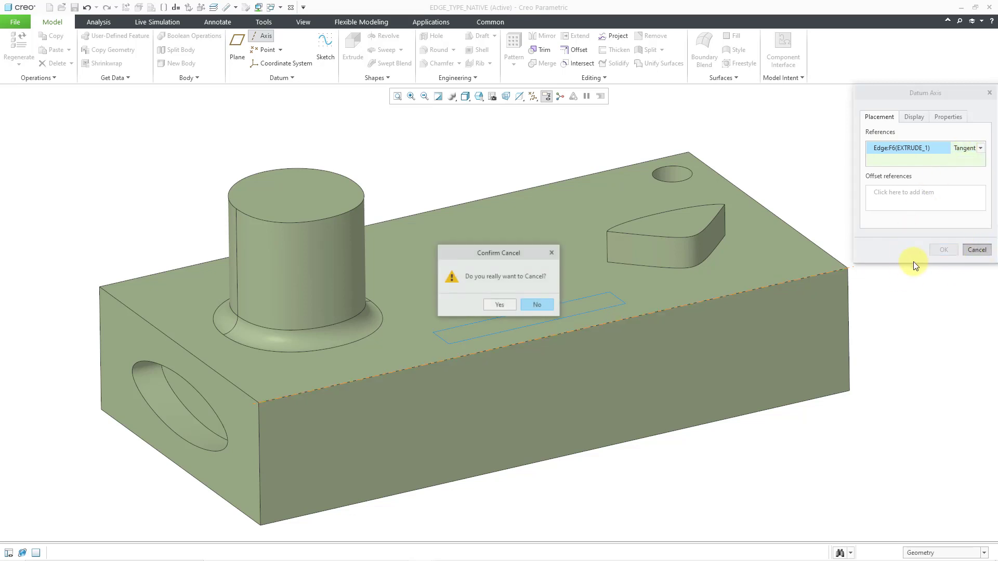
pyautogui.click(499, 305)
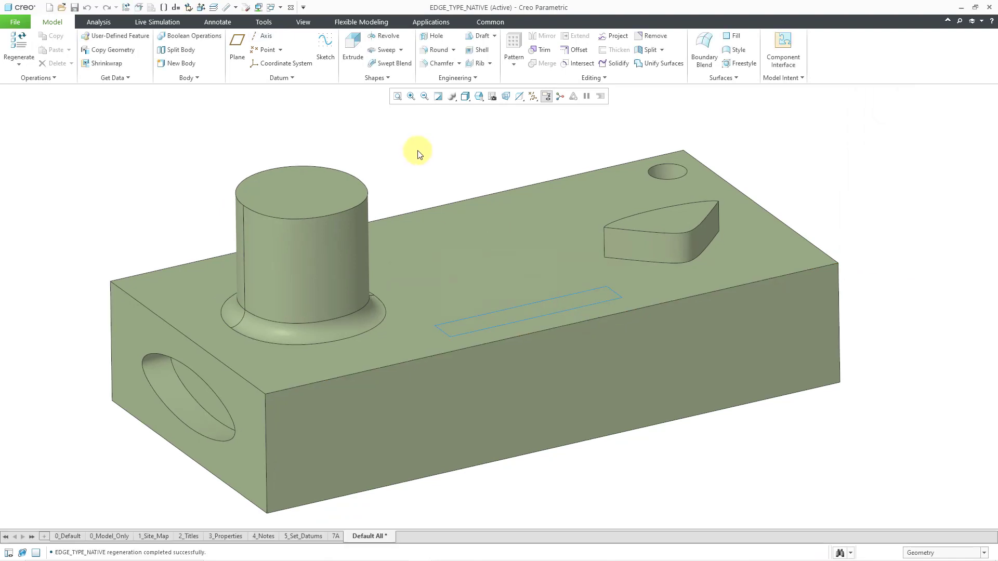
pyautogui.click(333, 58)
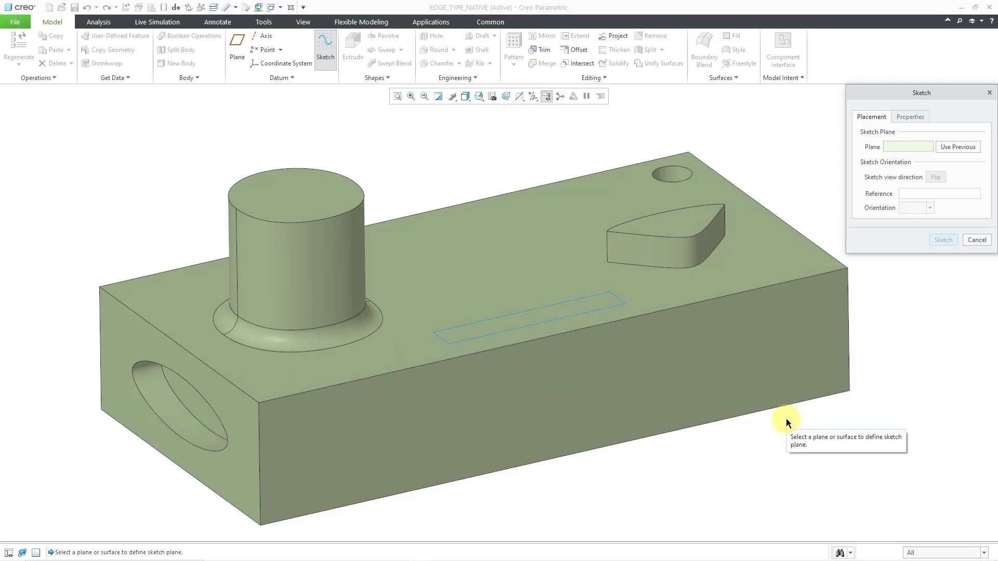
pyautogui.click(973, 242)
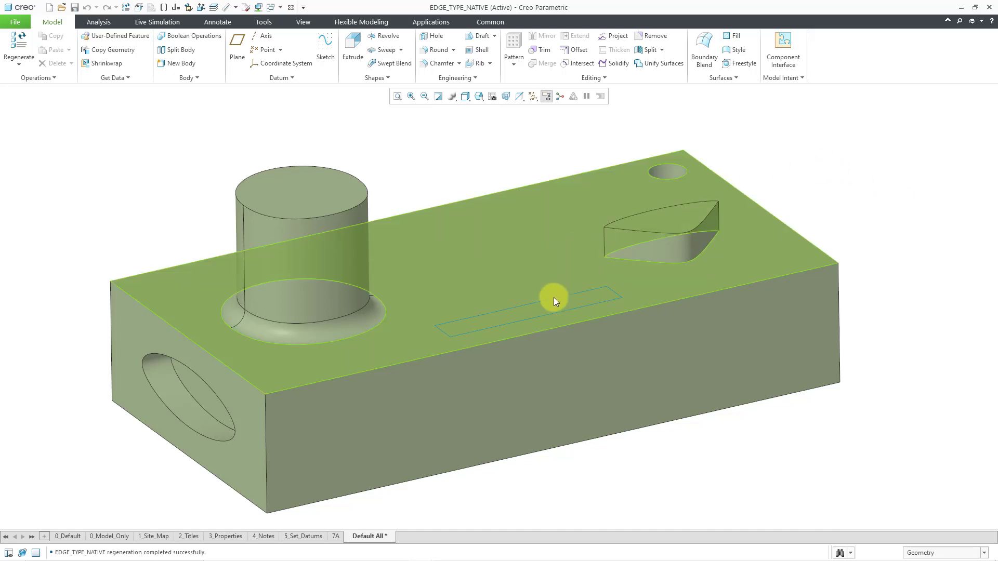
pyautogui.click(553, 297)
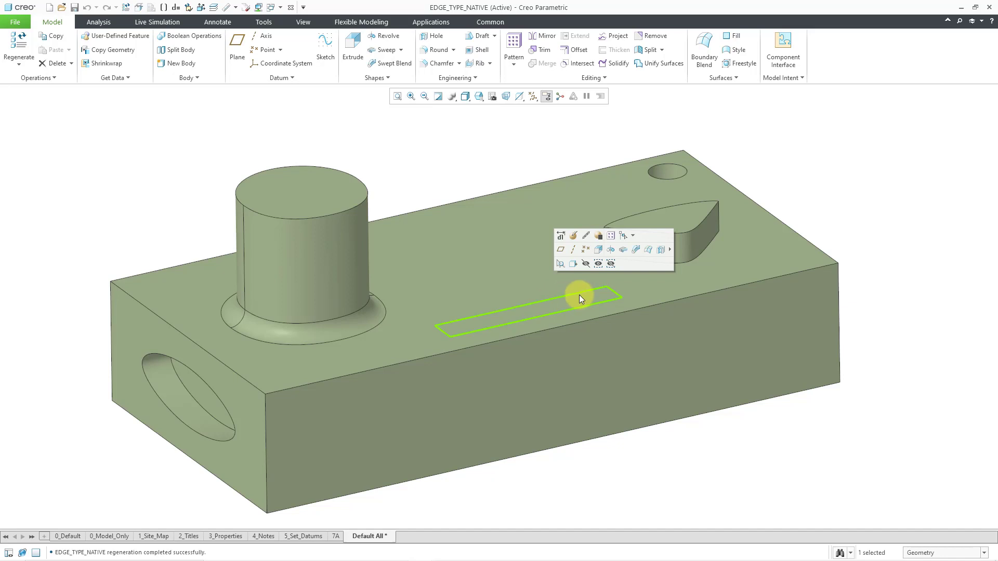
pyautogui.click(612, 252)
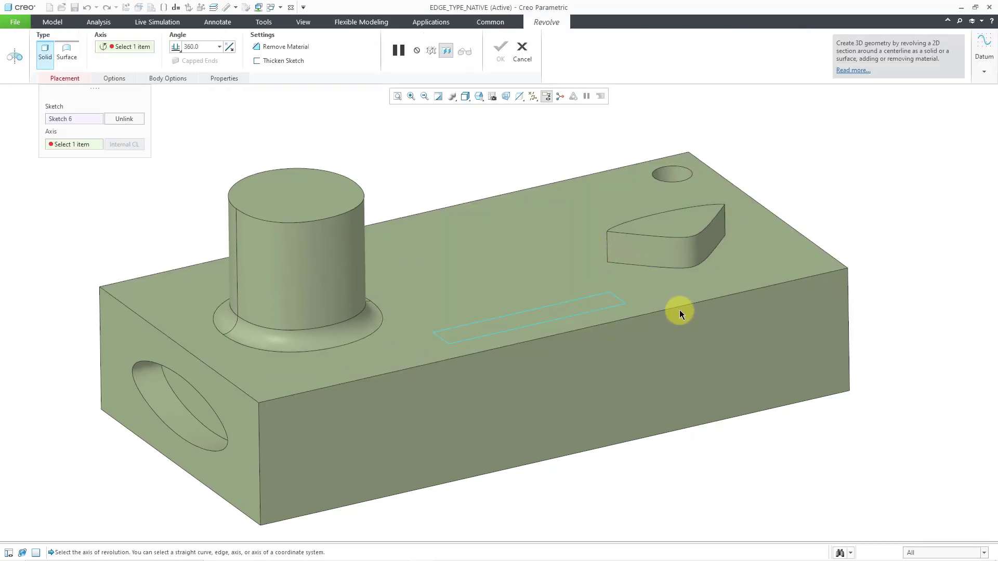
pyautogui.click(516, 194)
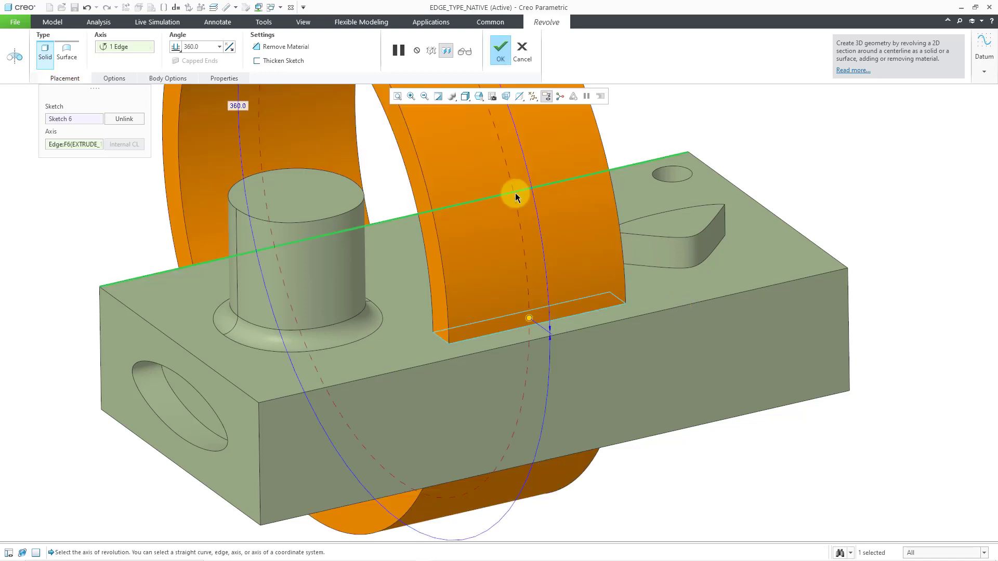
pyautogui.rightClick(83, 144)
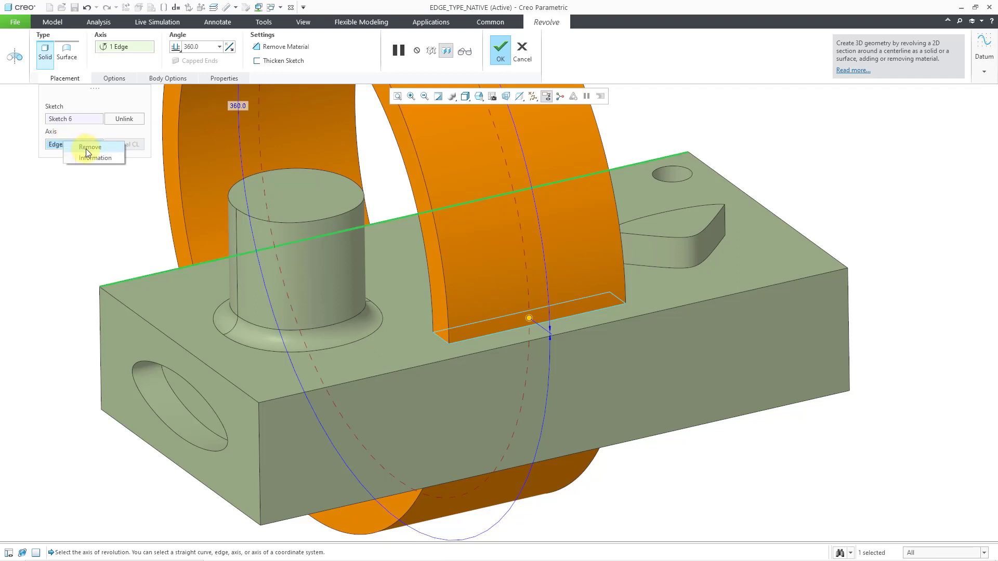
pyautogui.click(89, 147)
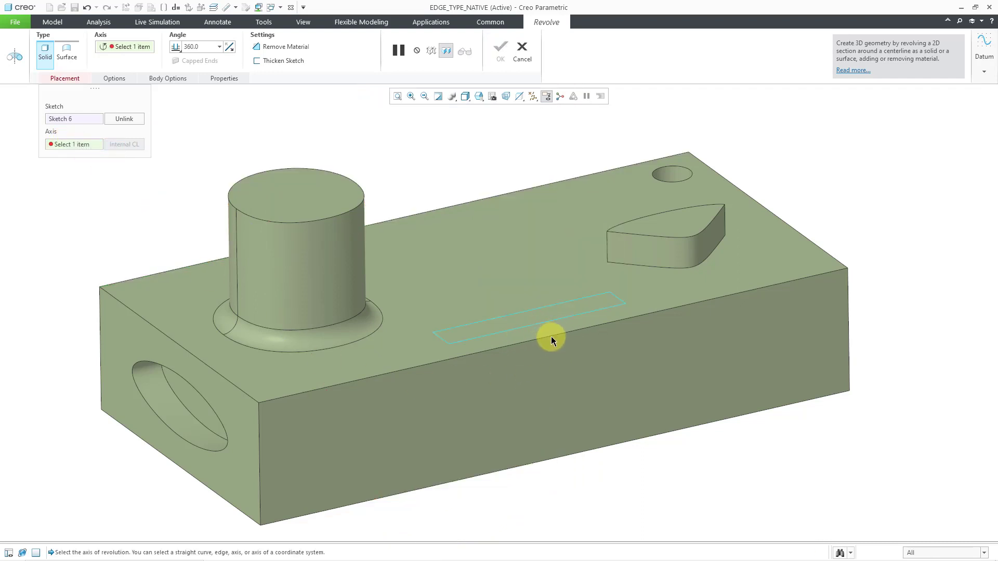
pyautogui.click(525, 57)
pyautogui.click(509, 307)
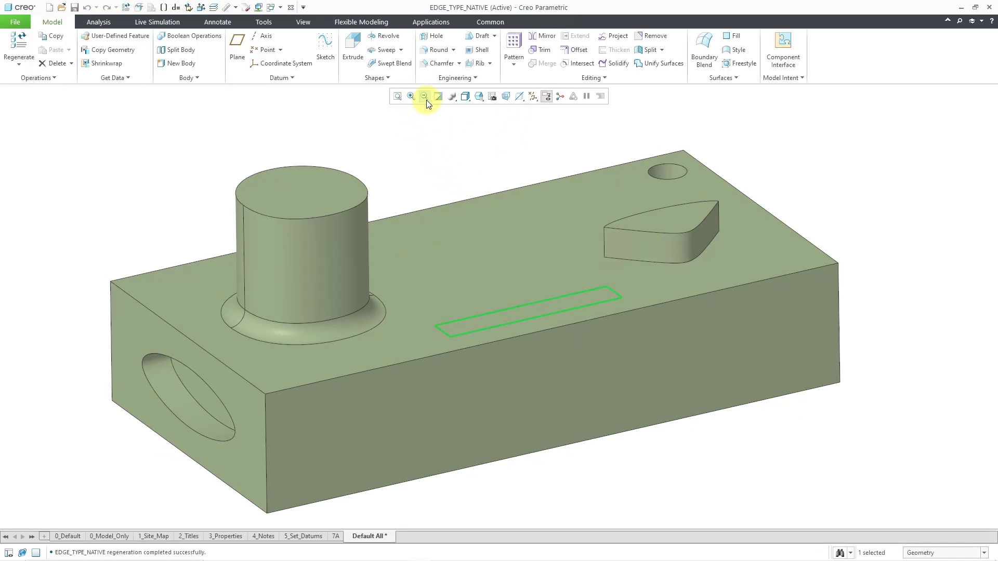
# Run Edge Type on the bottom front, front and right vertical, and top front edges: fronts SPLINE, verticals LINE
pyautogui.click(102, 21)
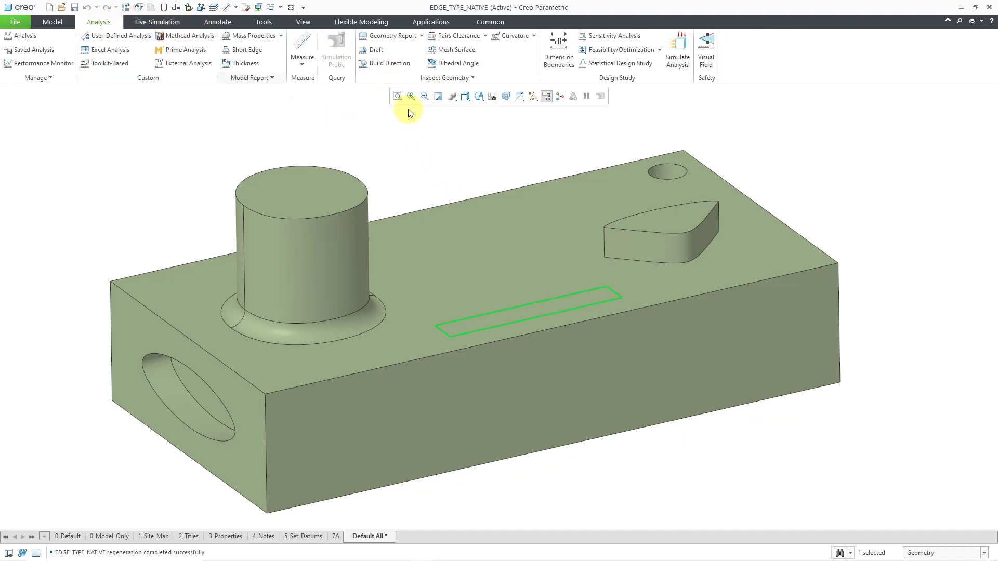
pyautogui.click(420, 40)
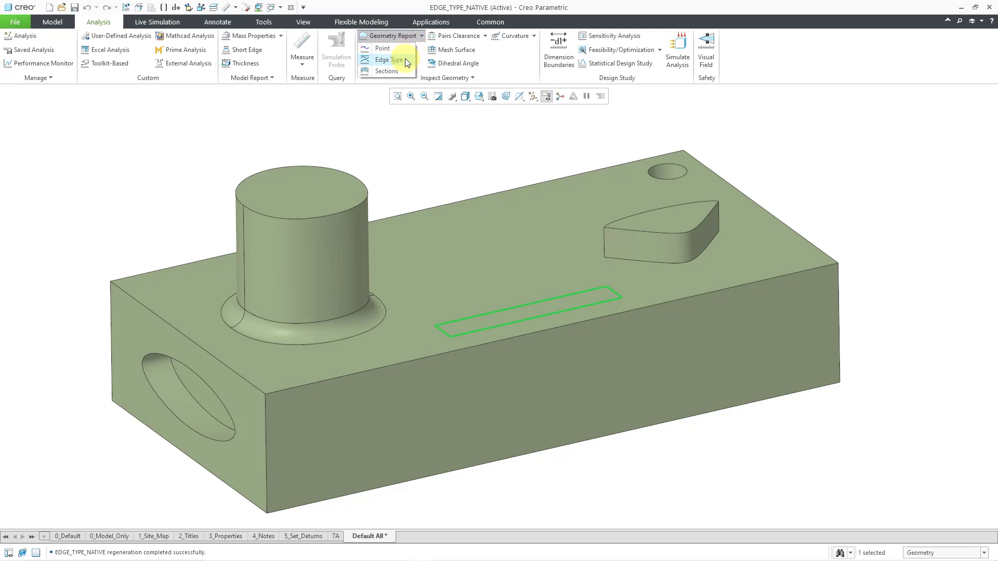
pyautogui.click(404, 58)
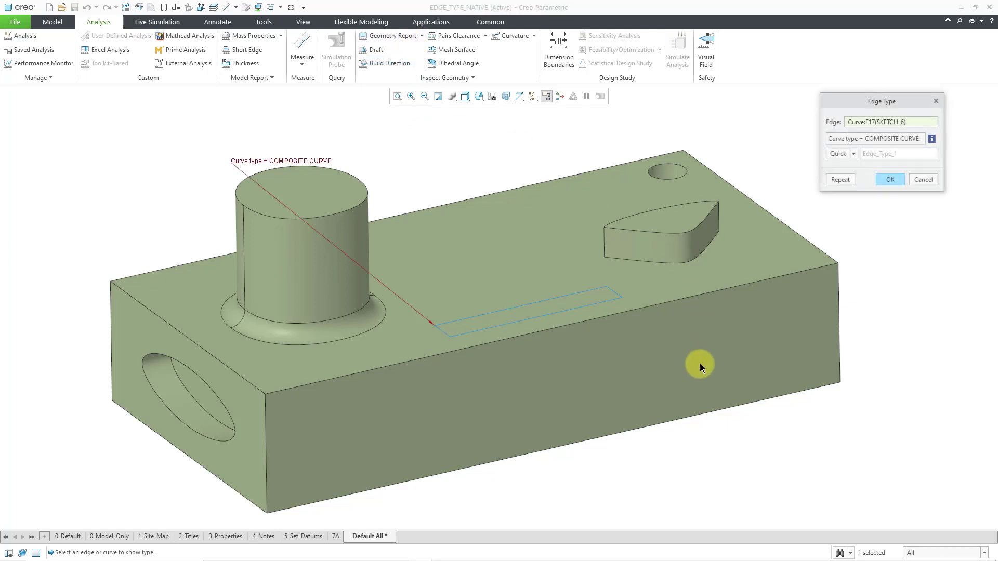
pyautogui.click(669, 418)
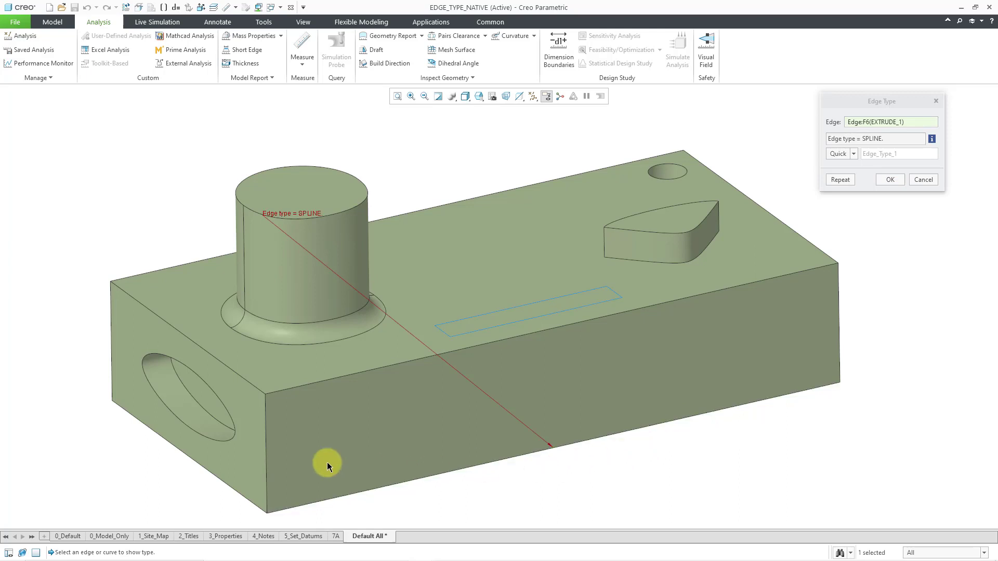
pyautogui.click(266, 469)
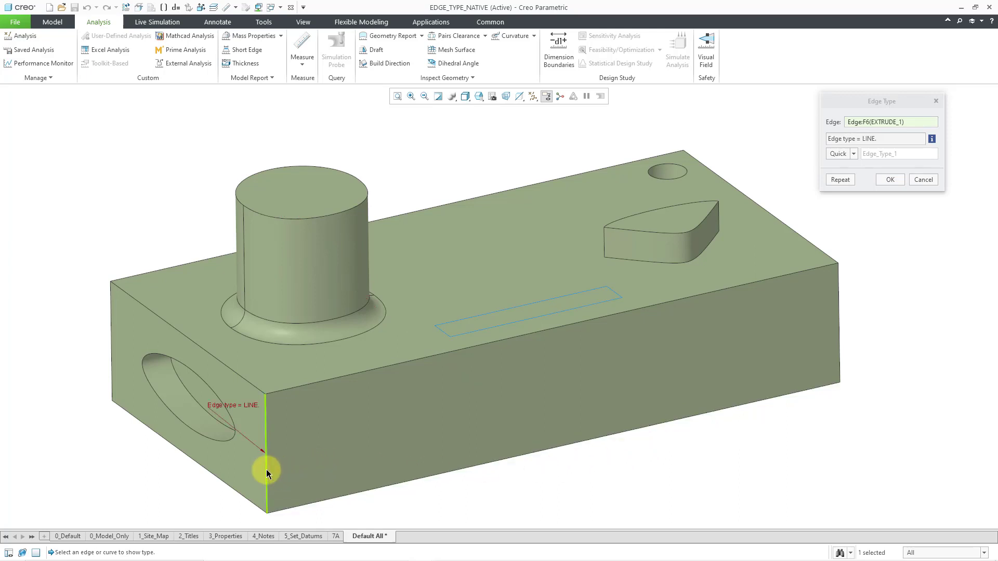
pyautogui.click(844, 335)
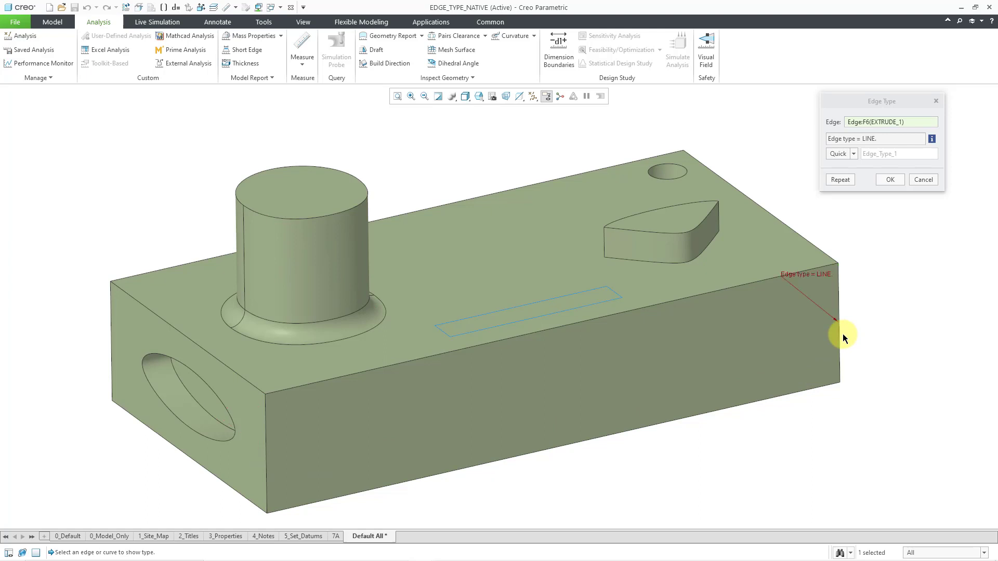
pyautogui.click(738, 284)
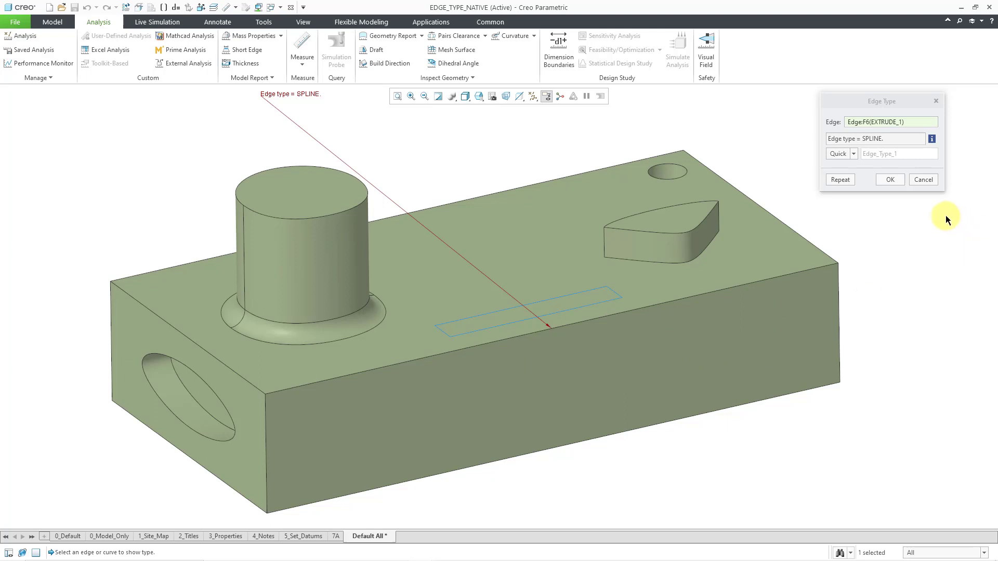
pyautogui.click(923, 180)
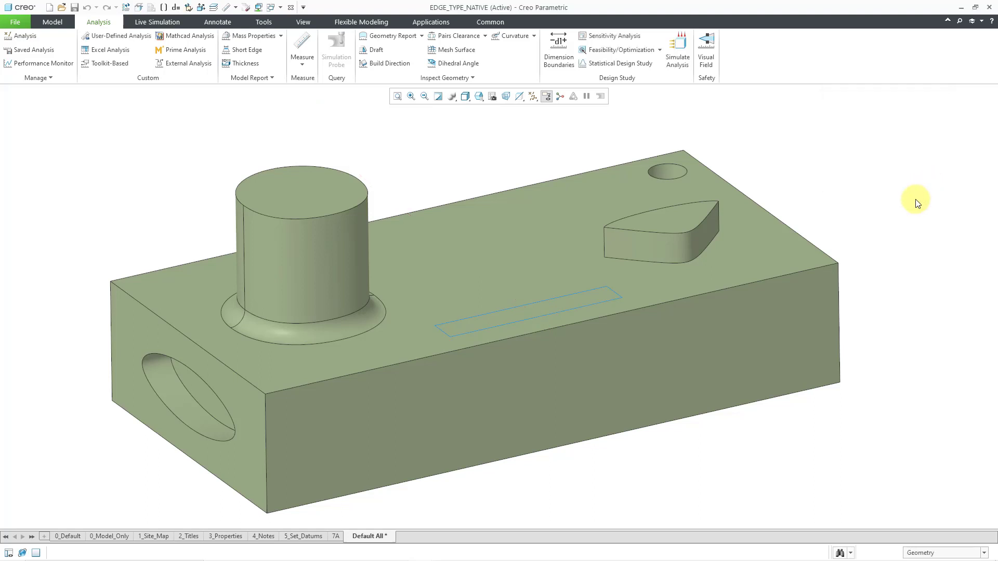
pyautogui.scroll(-3, 671, 335)
pyautogui.moveTo(618, 333)
pyautogui.mouseDown(button='middle')
pyautogui.moveTo(615, 305)
pyautogui.moveTo(704, 292)
pyautogui.moveTo(755, 314)
pyautogui.moveTo(741, 327)
pyautogui.moveTo(758, 362)
pyautogui.mouseUp(button='middle')
pyautogui.scroll(3, 740, 472)
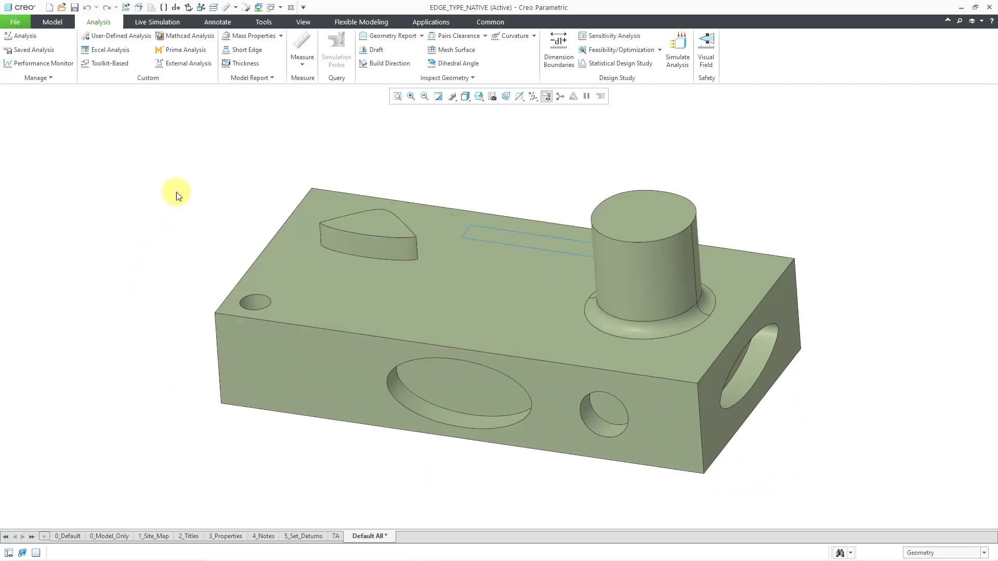
pyautogui.click(376, 36)
pyautogui.click(387, 60)
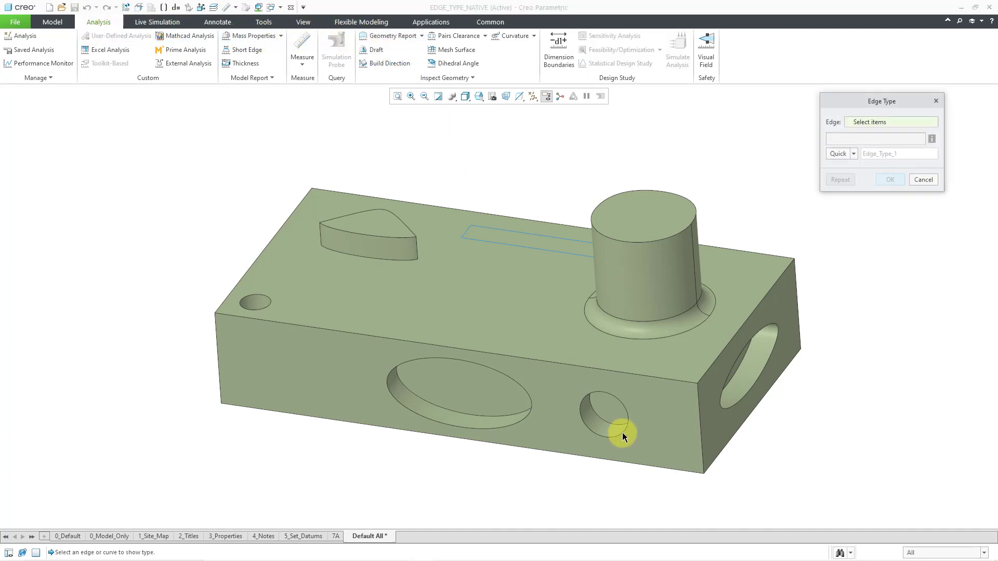
pyautogui.click(615, 402)
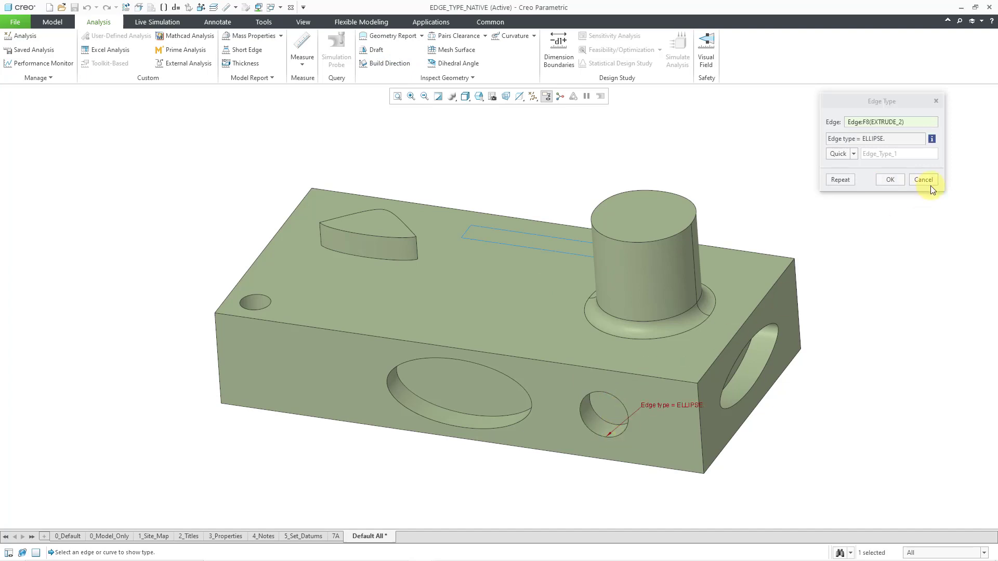
pyautogui.click(888, 180)
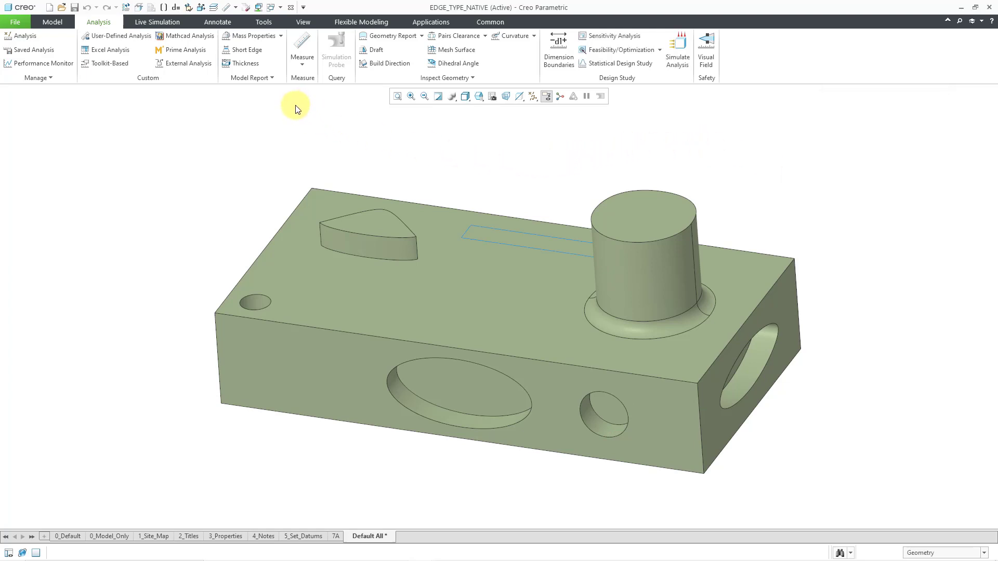
# Switch to the EDGE_TYPE_IMPORT.PRT window and highlight its imported geometry feature
pyautogui.click(280, 9)
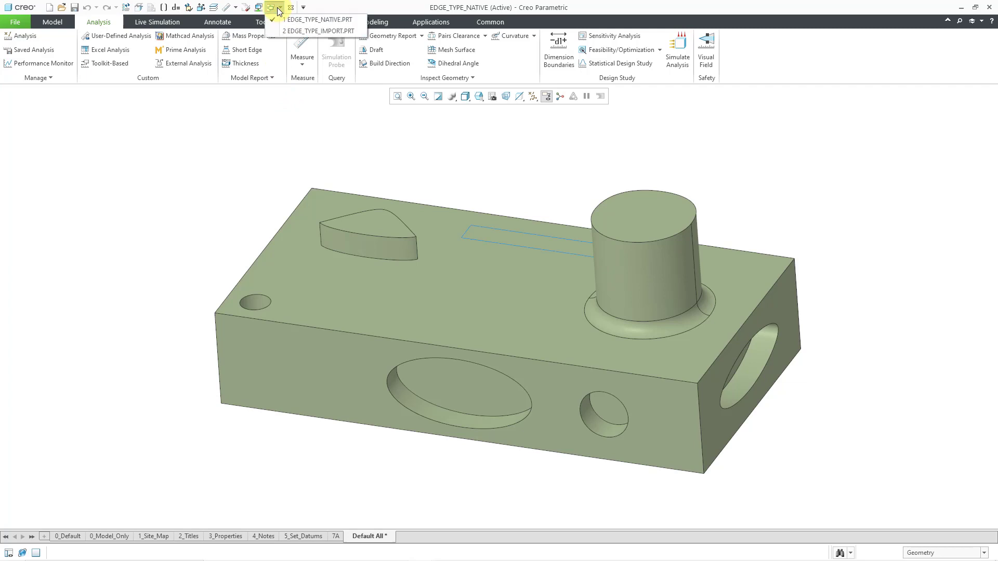
pyautogui.click(292, 31)
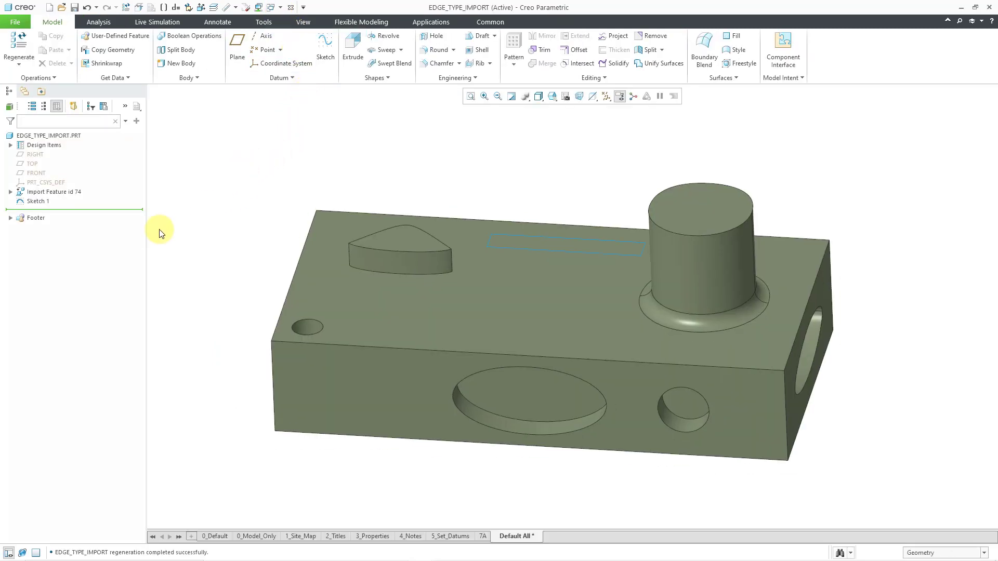
pyautogui.click(61, 194)
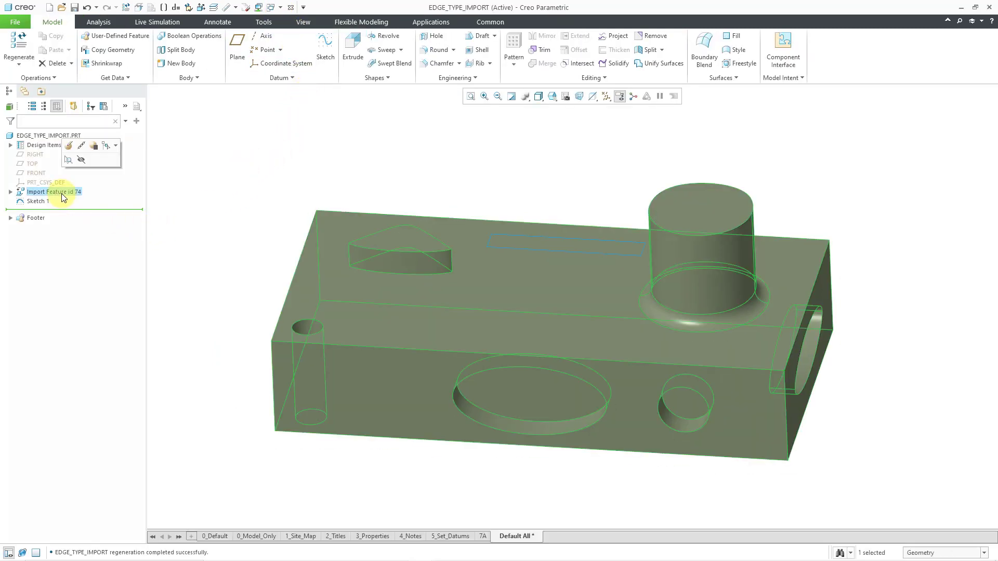
pyautogui.click(348, 162)
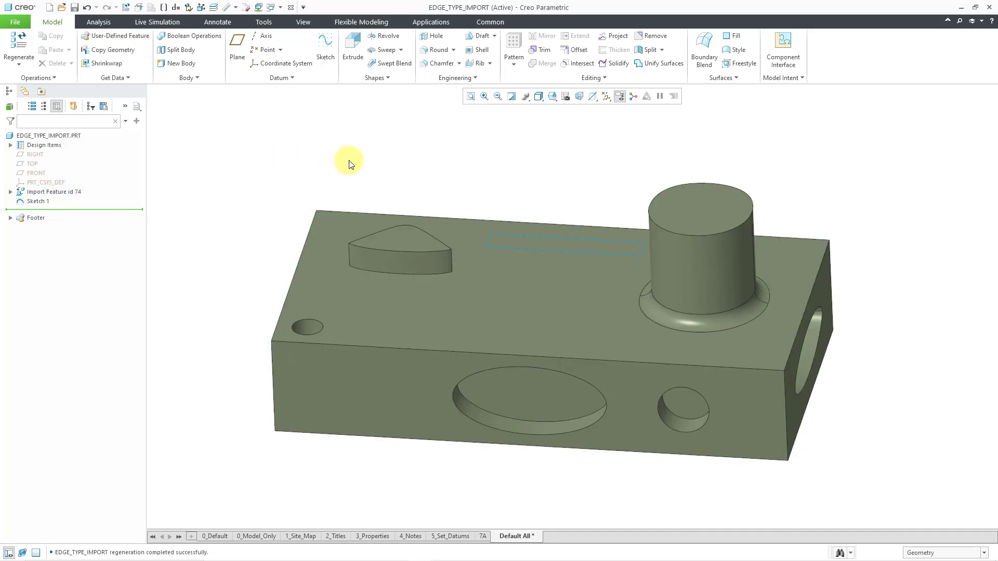
# Run Edge Type on the imported part's long top edge (LINE) and small hole edge (ARC)
pyautogui.click(113, 23)
pyautogui.click(418, 35)
pyautogui.click(404, 61)
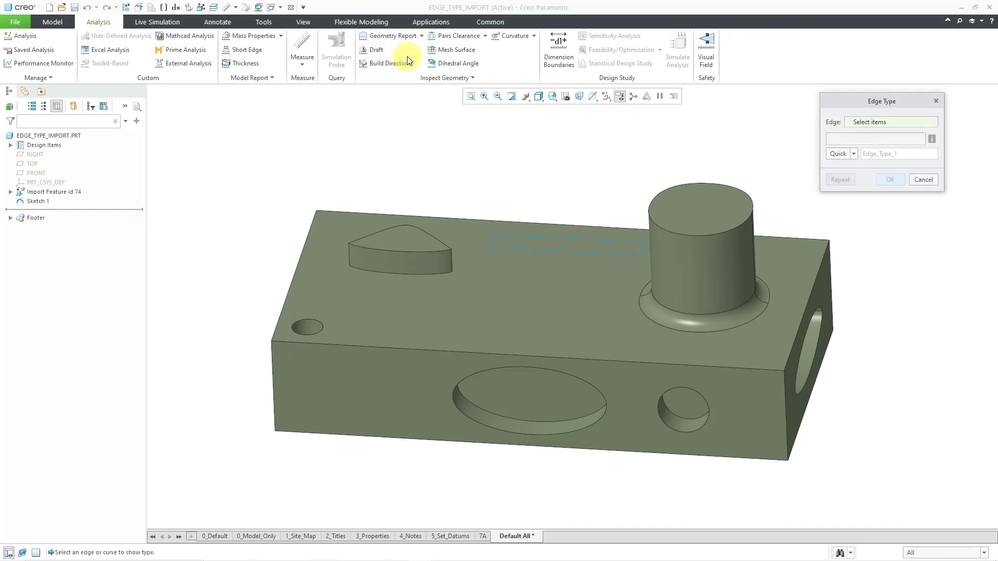
pyautogui.click(464, 221)
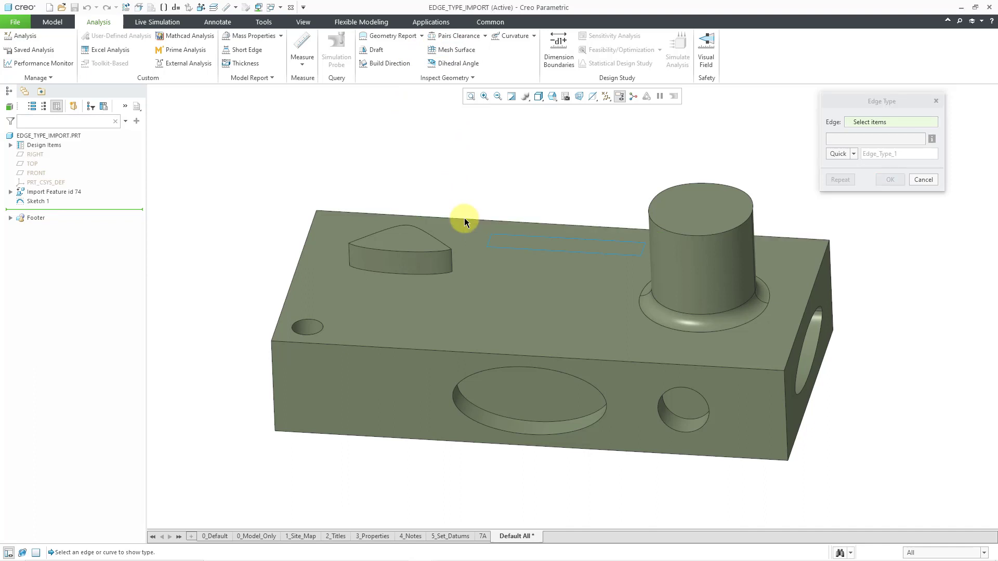
pyautogui.scroll(2, 574, 323)
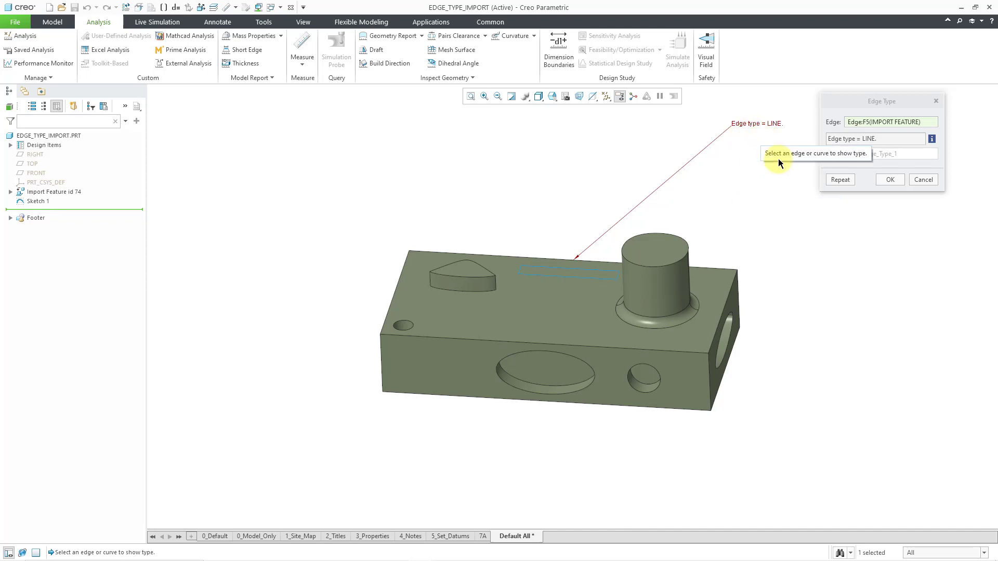
pyautogui.scroll(-5, 637, 404)
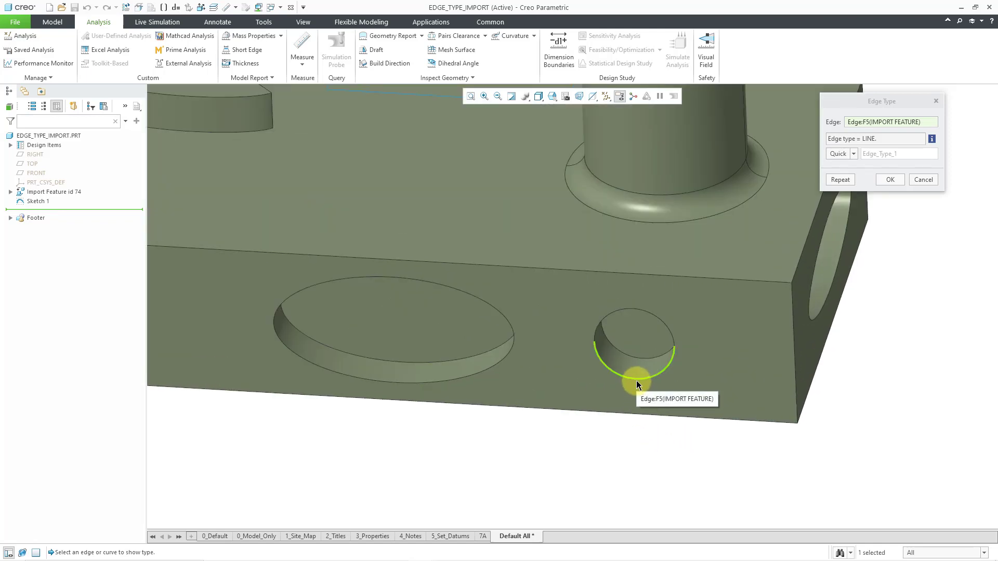
pyautogui.click(637, 382)
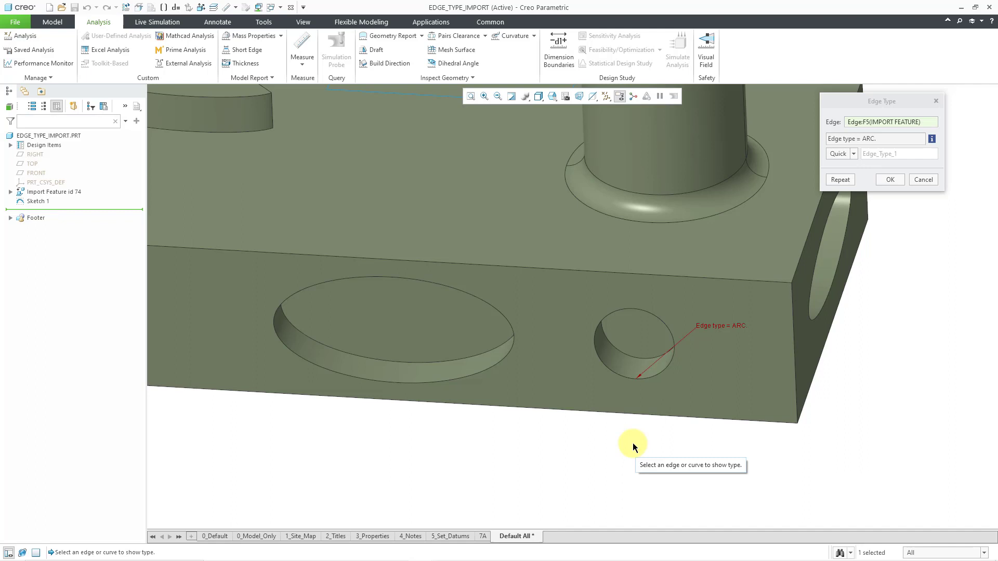
# Close Edge Type and revolve Sketch 1 360° about the imported top edge F5 as Revolve 1
pyautogui.click(923, 179)
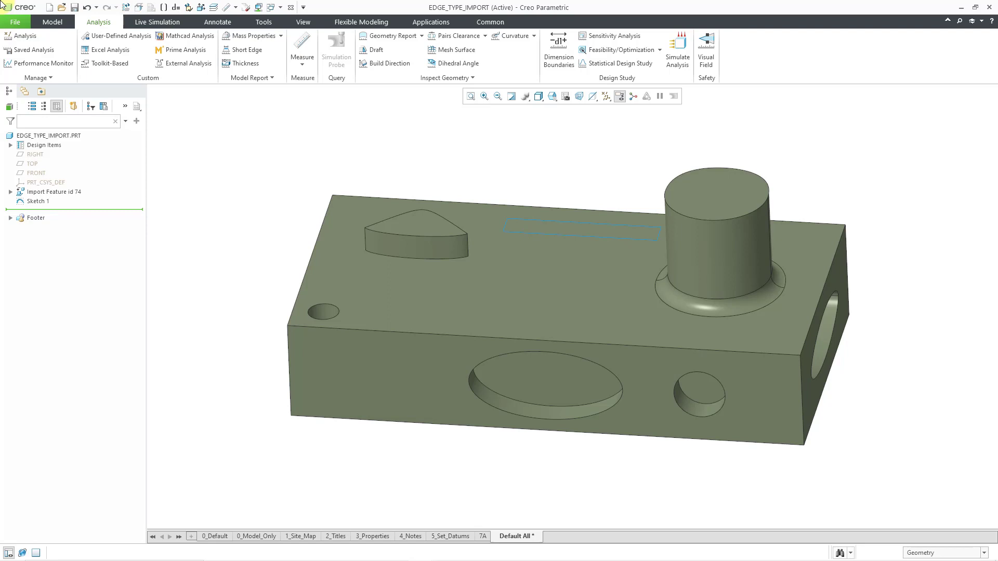
pyautogui.click(51, 24)
pyautogui.click(35, 201)
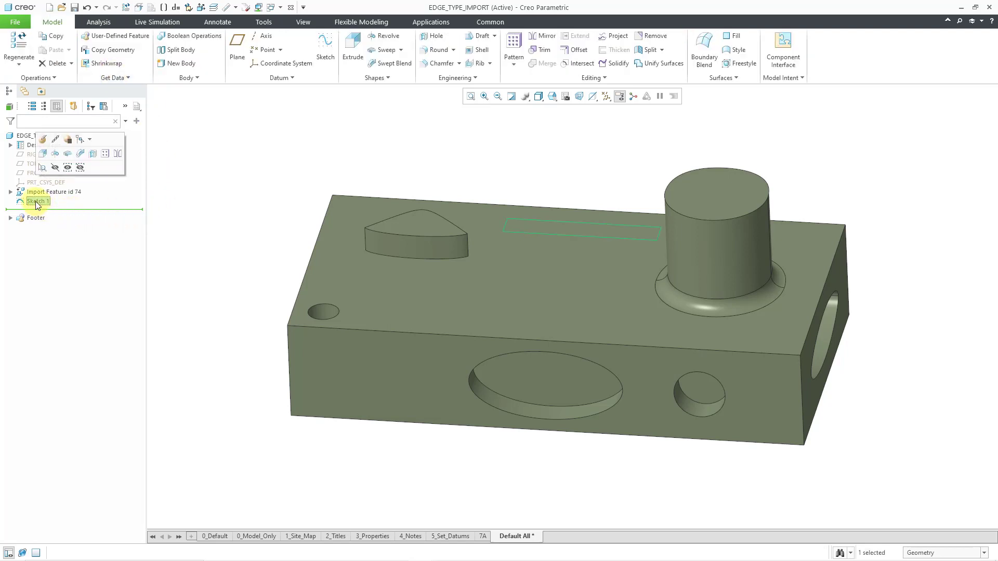
pyautogui.click(55, 154)
pyautogui.click(483, 206)
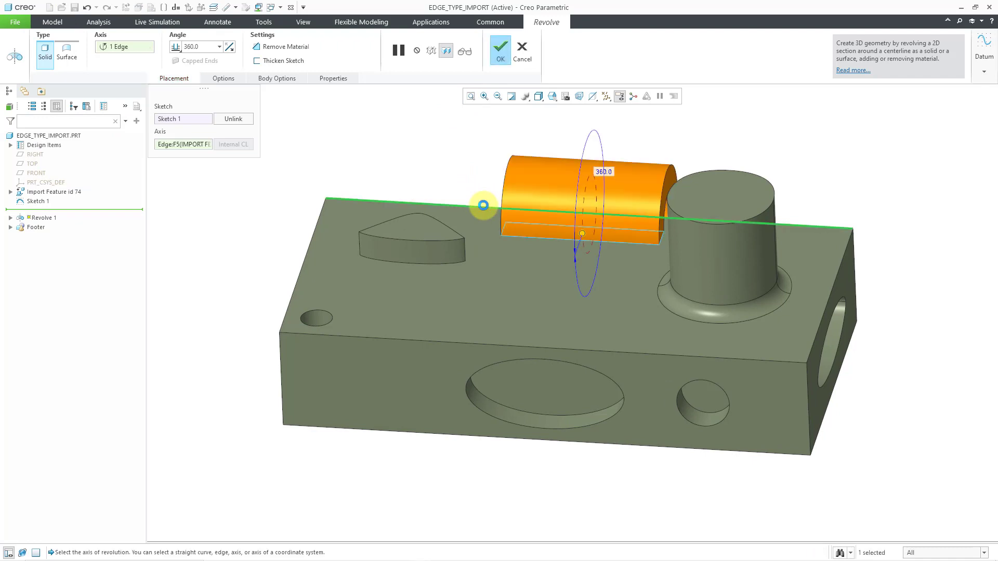
pyautogui.click(500, 55)
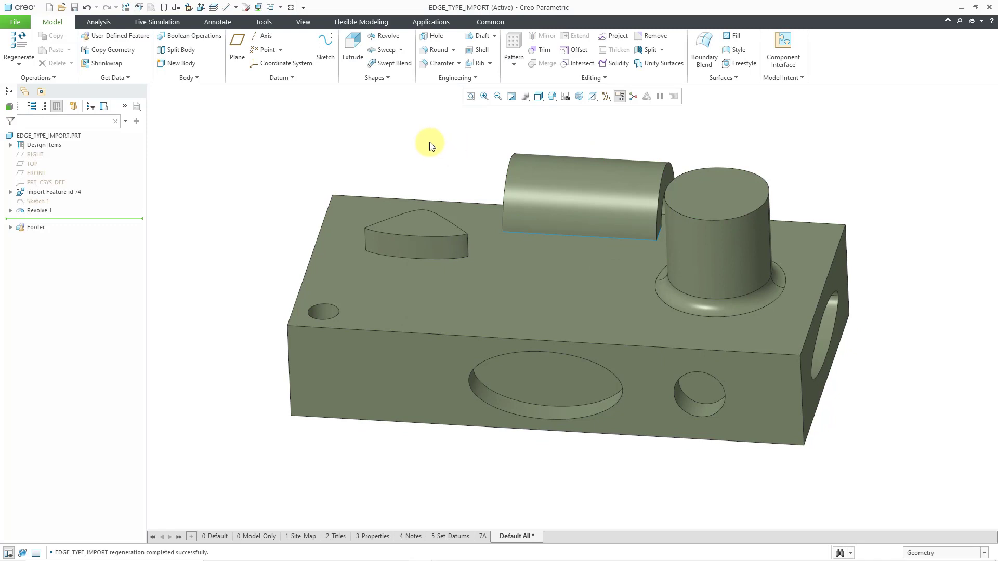
# Create datum axis A_6 through imported top edge F5 and turn on datum axis display
pyautogui.click(263, 36)
pyautogui.click(445, 204)
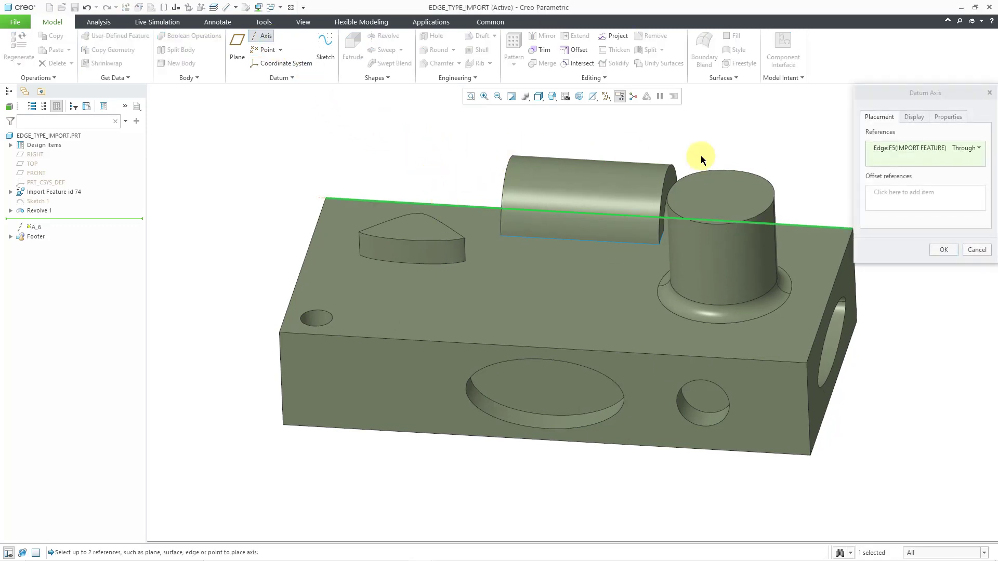
pyautogui.click(945, 249)
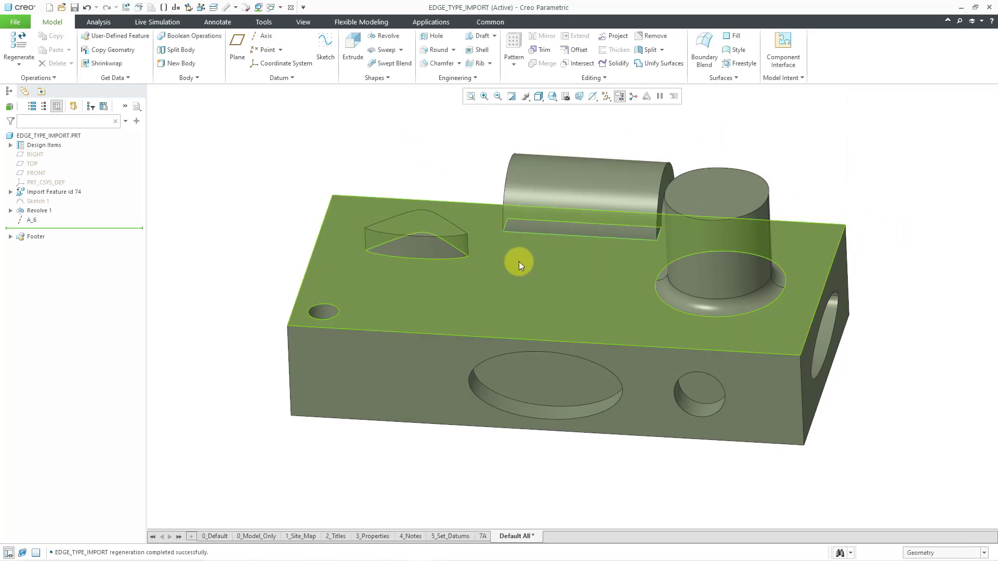
pyautogui.moveTo(517, 252)
pyautogui.mouseDown(button='middle')
pyautogui.moveTo(383, 229)
pyautogui.moveTo(434, 249)
pyautogui.mouseUp(button='middle')
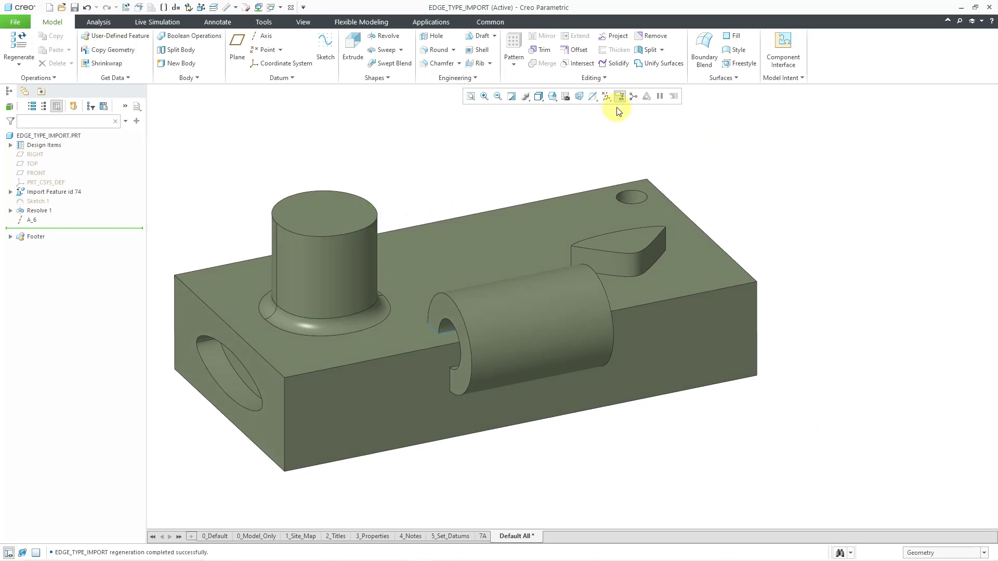
pyautogui.click(606, 97)
pyautogui.click(634, 121)
pyautogui.click(905, 202)
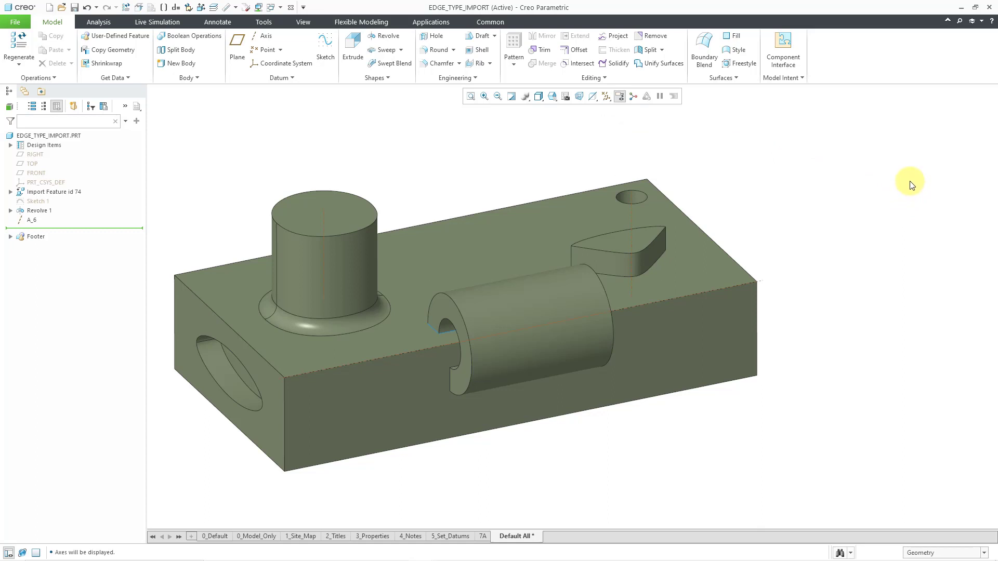
# Select the imported block's front face and open Sketch 2 on it from the mini-toolbar
pyautogui.click(697, 358)
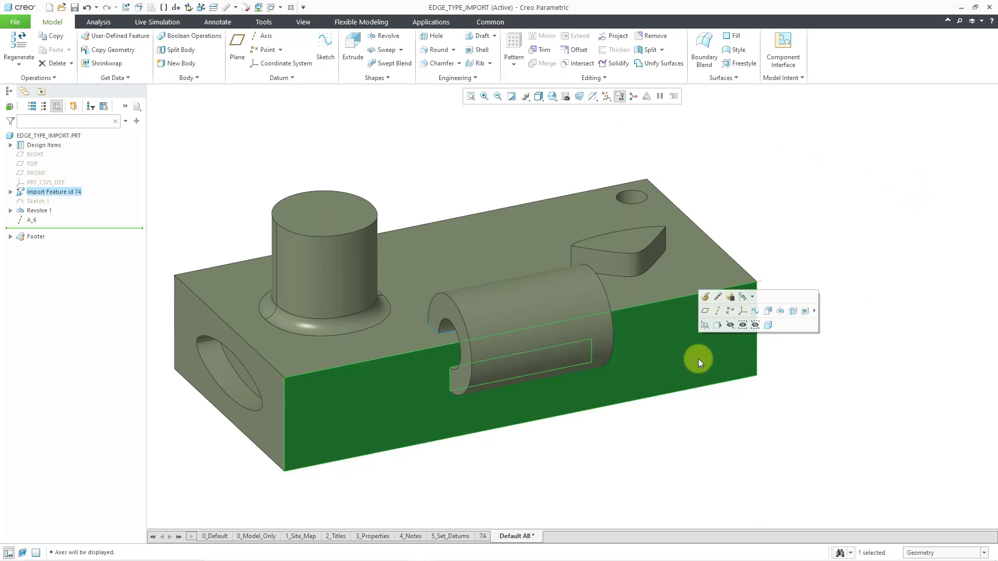
pyautogui.click(757, 312)
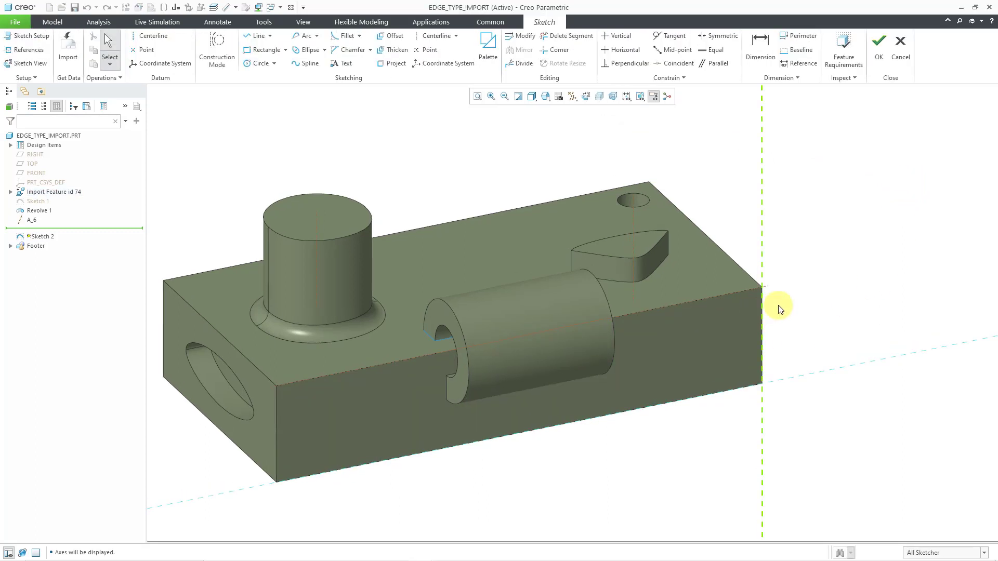